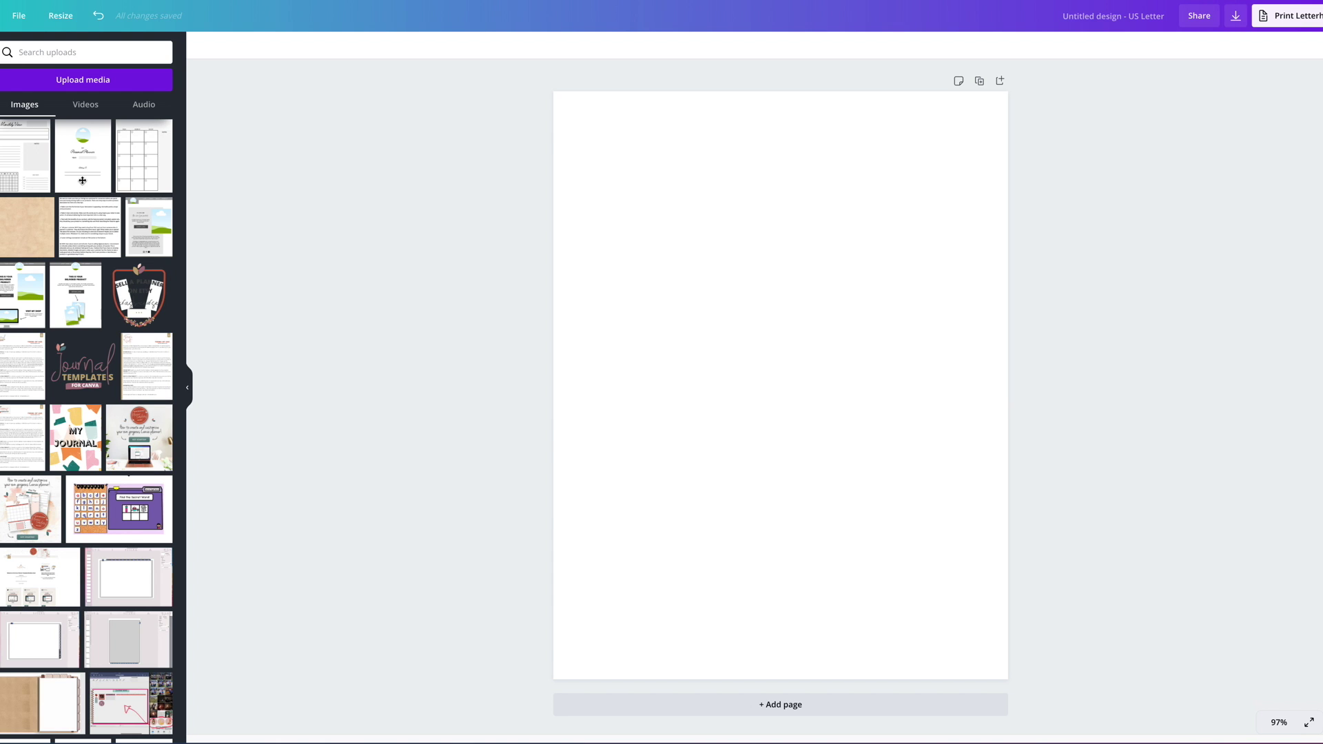
Step: Add the Monthly View planner from uploads, shrink it, and move it toward the upper left
{"action": "left_click", "coordinate": [32, 182]}
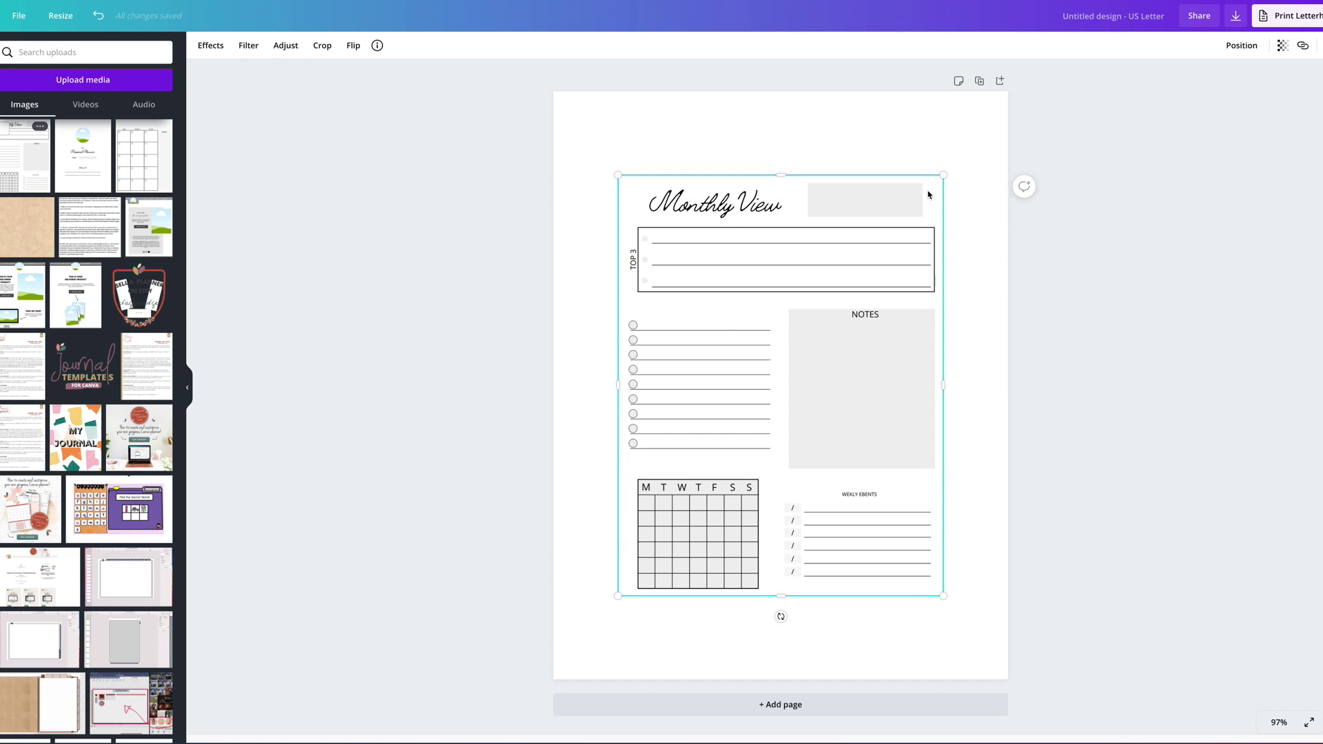
{"action": "left_click_drag", "start_coordinate": [935, 184], "coordinate": [815, 345]}
{"action": "left_click_drag", "start_coordinate": [706, 496], "coordinate": [674, 335]}
Step: Add the weekly calendar planner, shrink it, and place it beside the Monthly View planner
{"action": "left_click", "coordinate": [155, 164]}
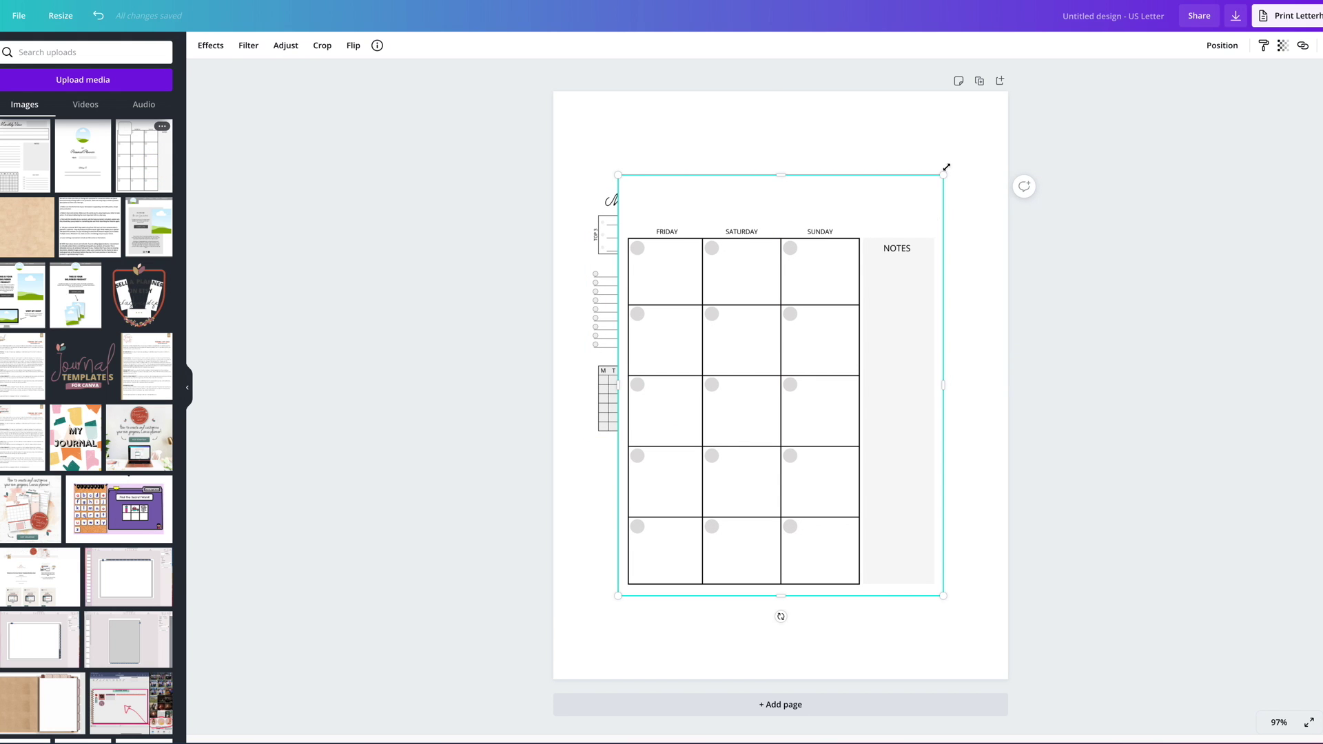
{"action": "left_click_drag", "start_coordinate": [945, 173], "coordinate": [829, 319]}
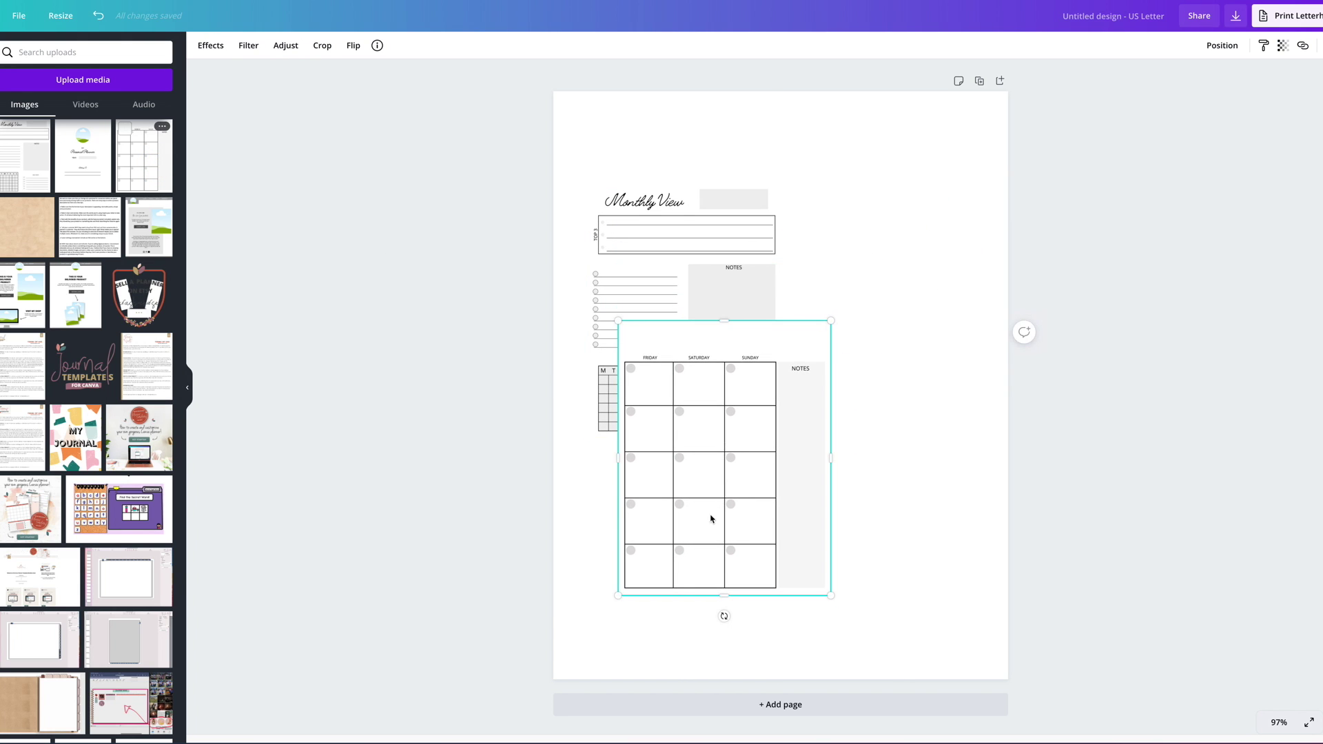
{"action": "left_click_drag", "start_coordinate": [711, 519], "coordinate": [873, 385]}
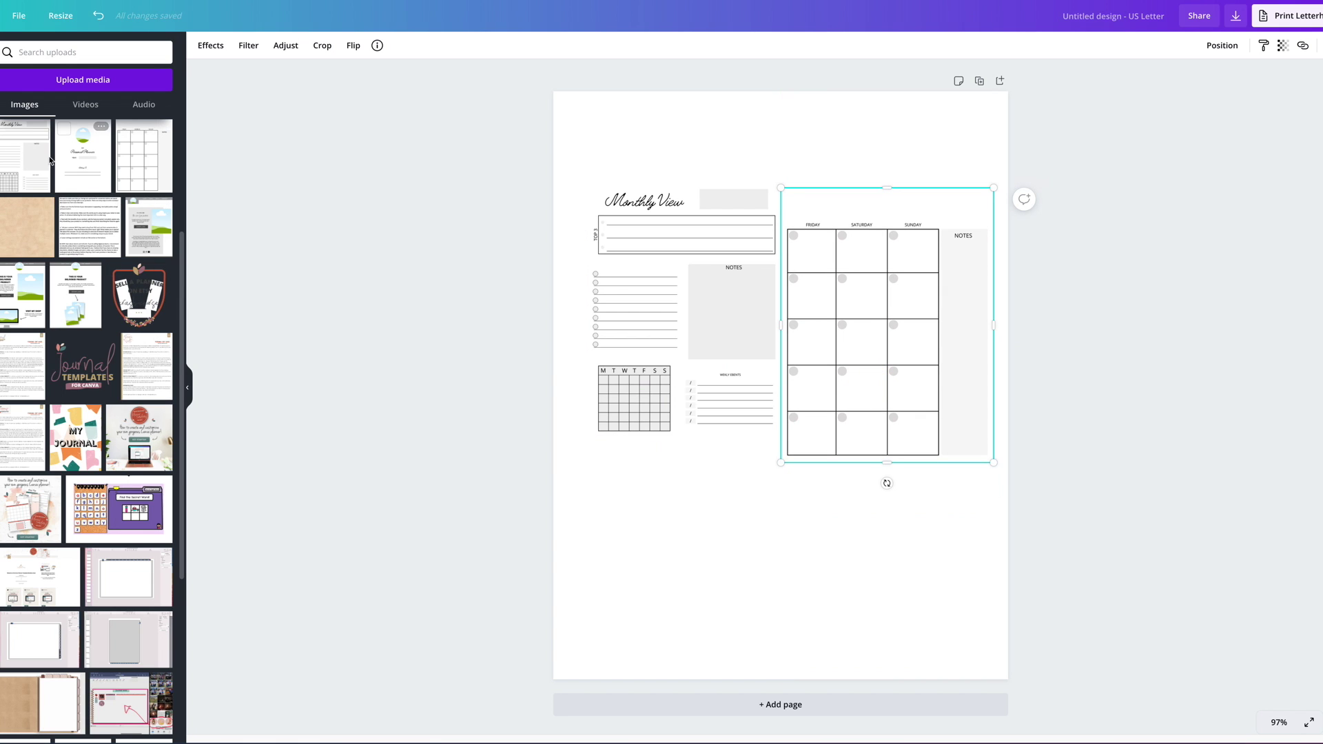
{"action": "left_click_drag", "start_coordinate": [994, 188], "coordinate": [984, 201]}
{"action": "left_click_drag", "start_coordinate": [872, 342], "coordinate": [801, 330]}
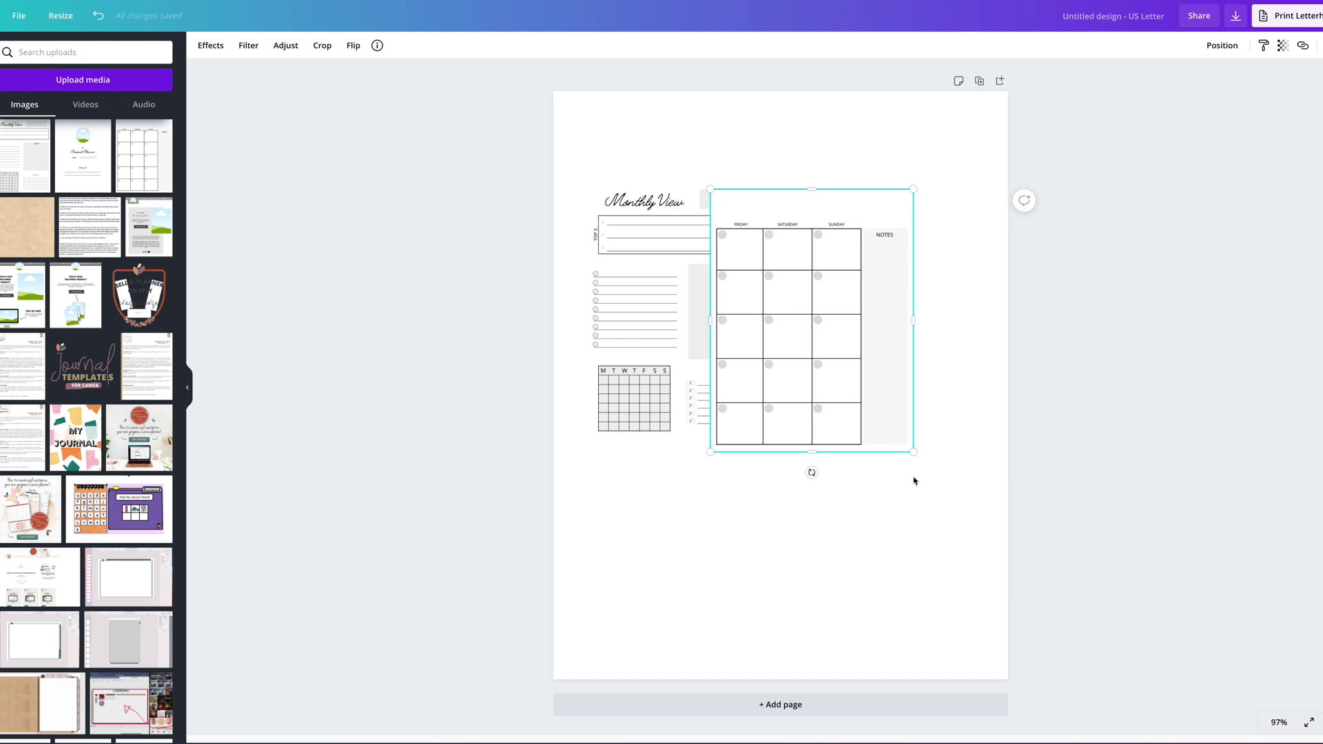
{"action": "left_click_drag", "start_coordinate": [913, 451], "coordinate": [900, 436]}
{"action": "left_click_drag", "start_coordinate": [845, 328], "coordinate": [911, 329]}
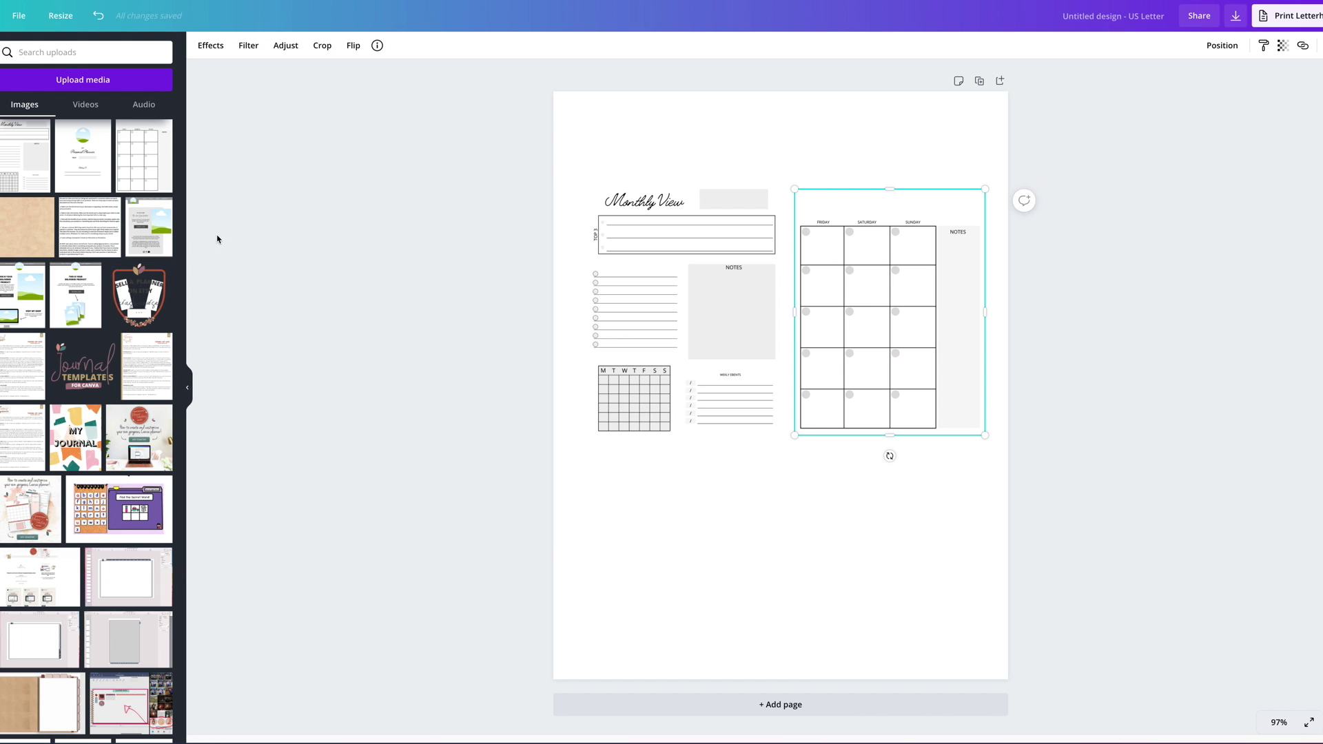
{"action": "left_click", "coordinate": [187, 387]}
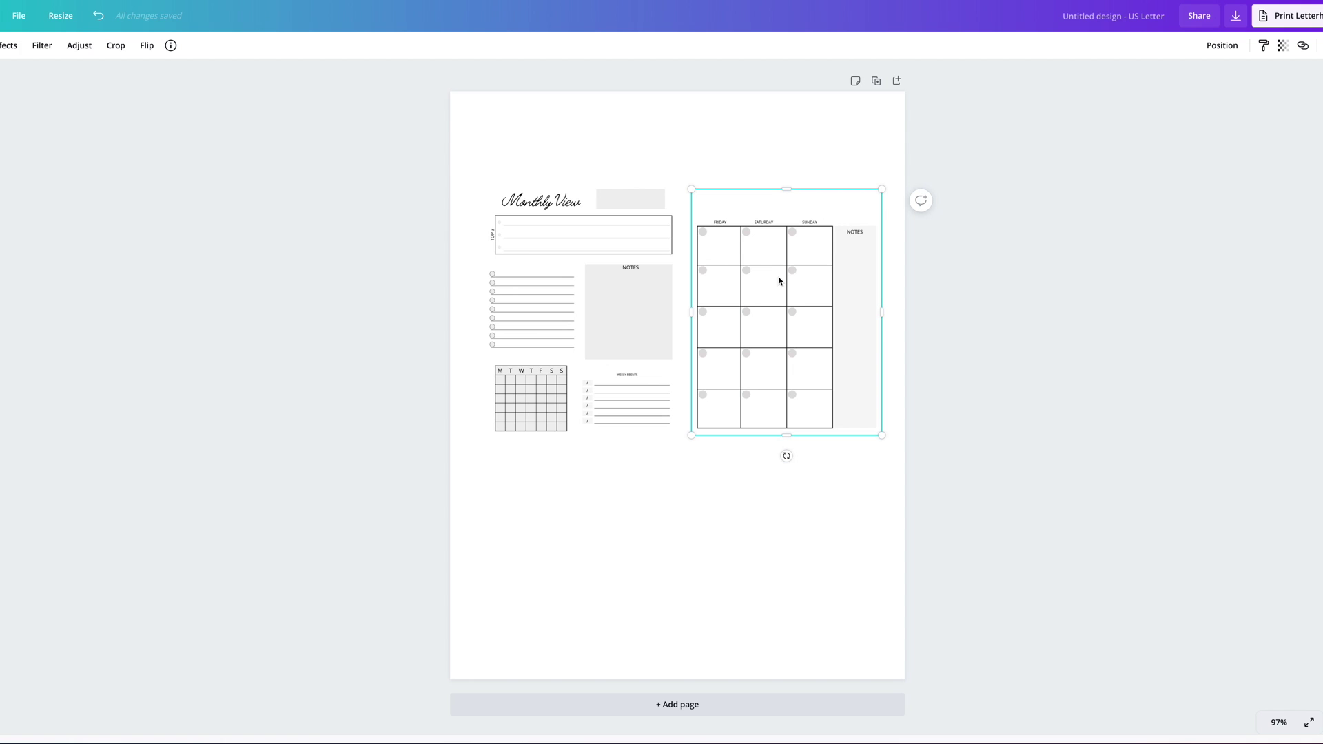
Step: Open the weekly calendar image's Effects options to view the Shadows styles
{"action": "left_click", "coordinate": [9, 46]}
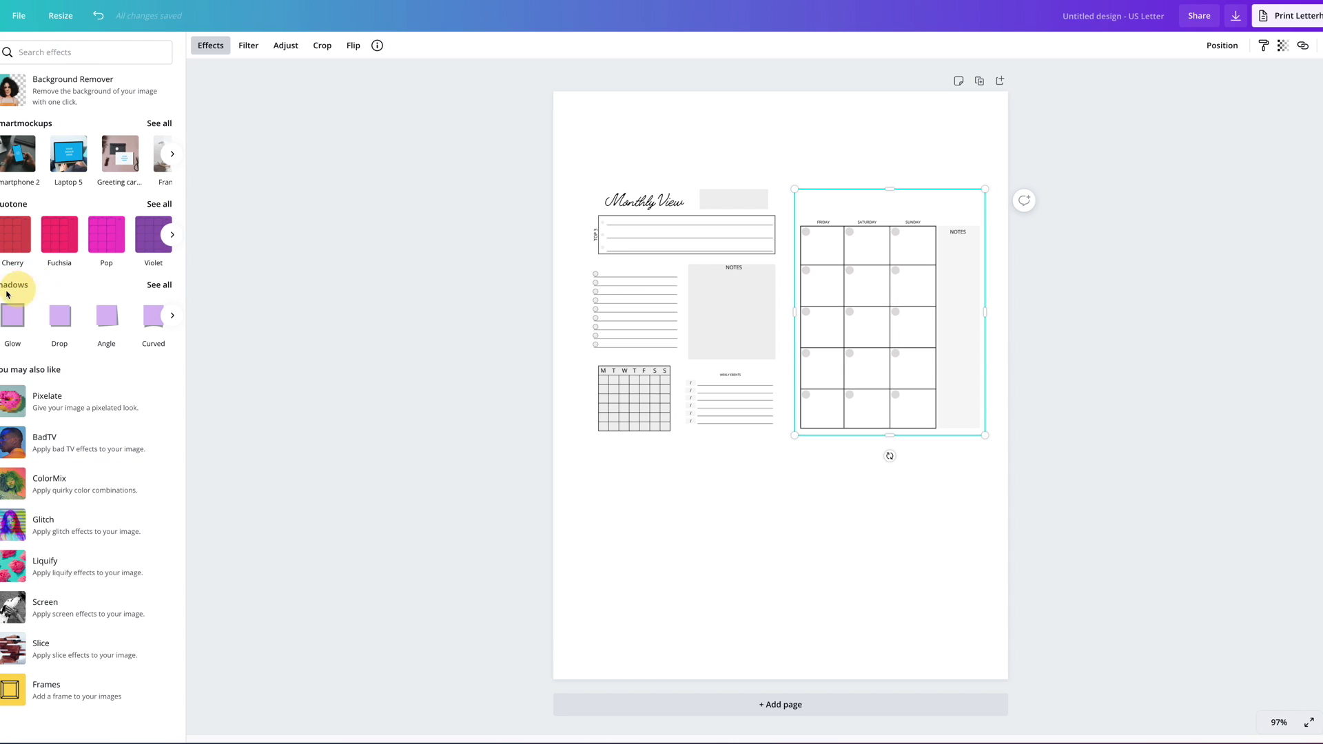
{"action": "left_click", "coordinate": [72, 321]}
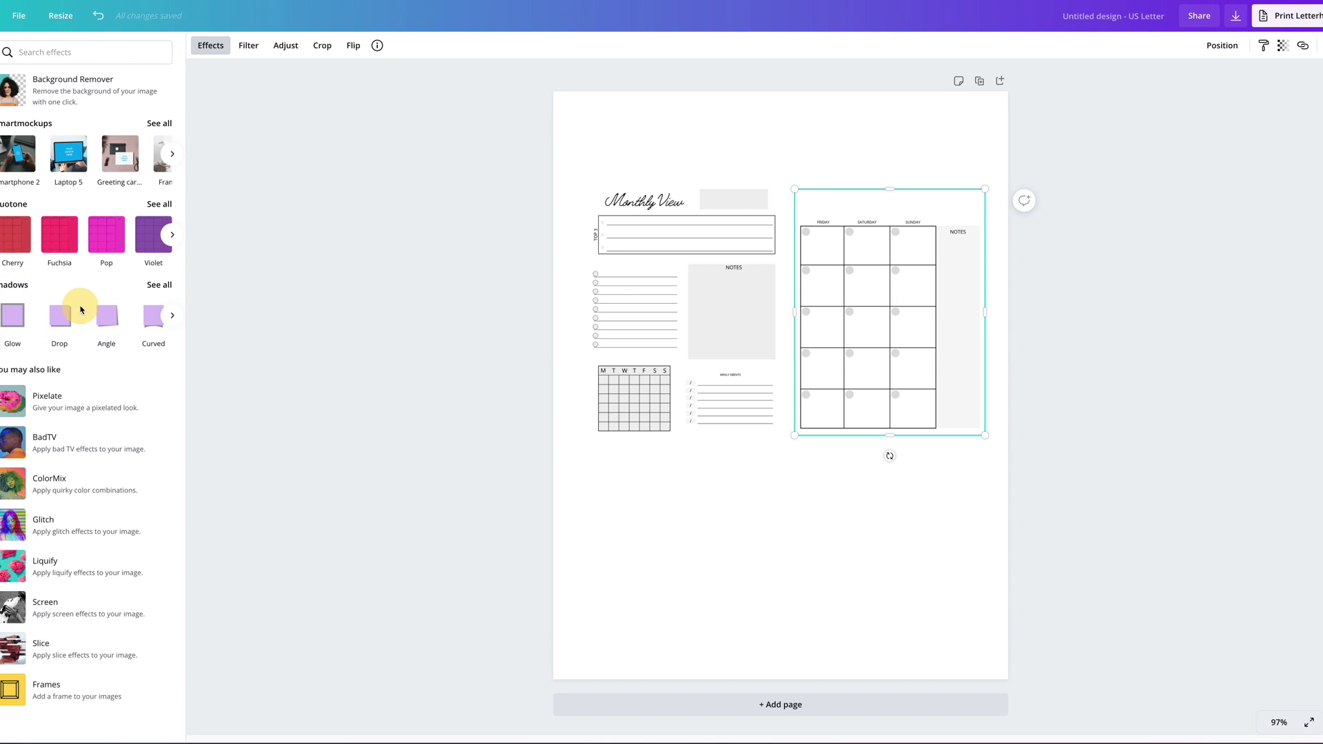
{"action": "left_click", "coordinate": [90, 335]}
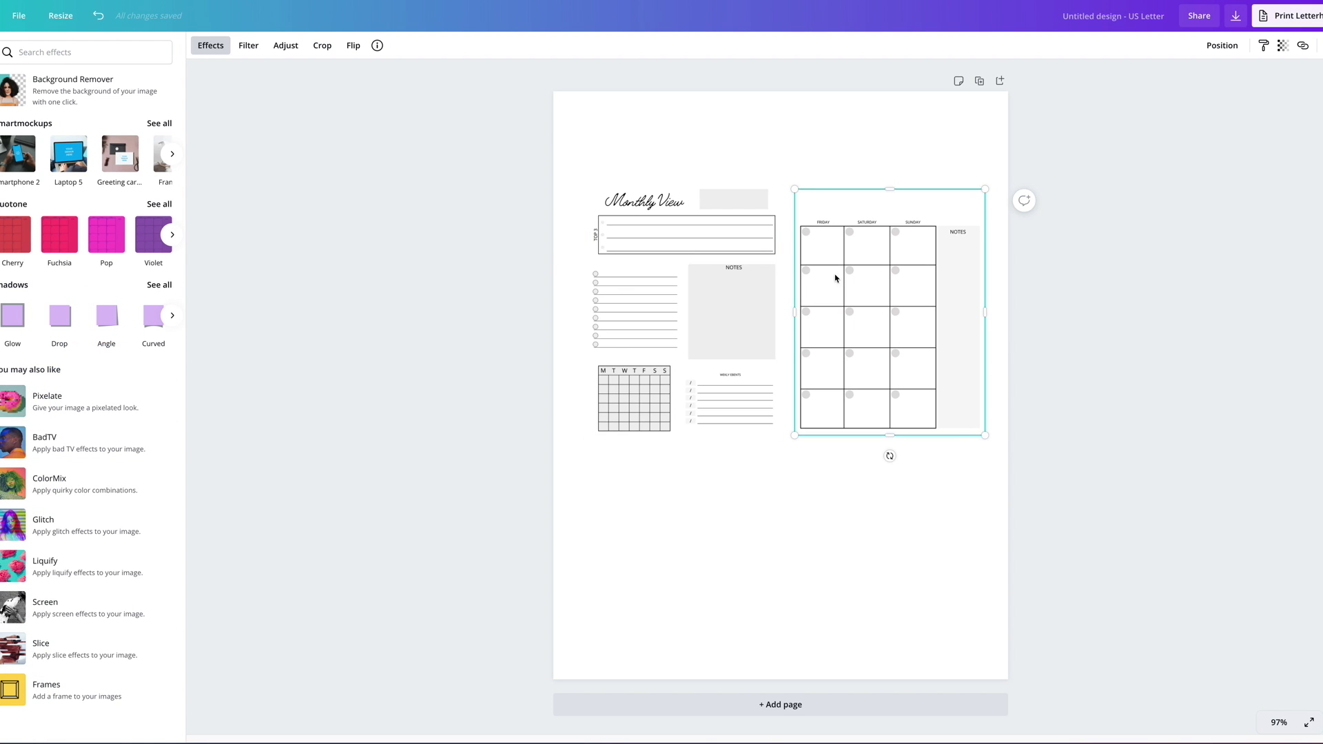
Step: Try a Drop shadow, then a Backdrop shadow, on the calendar and apply it
{"action": "left_click", "coordinate": [155, 286]}
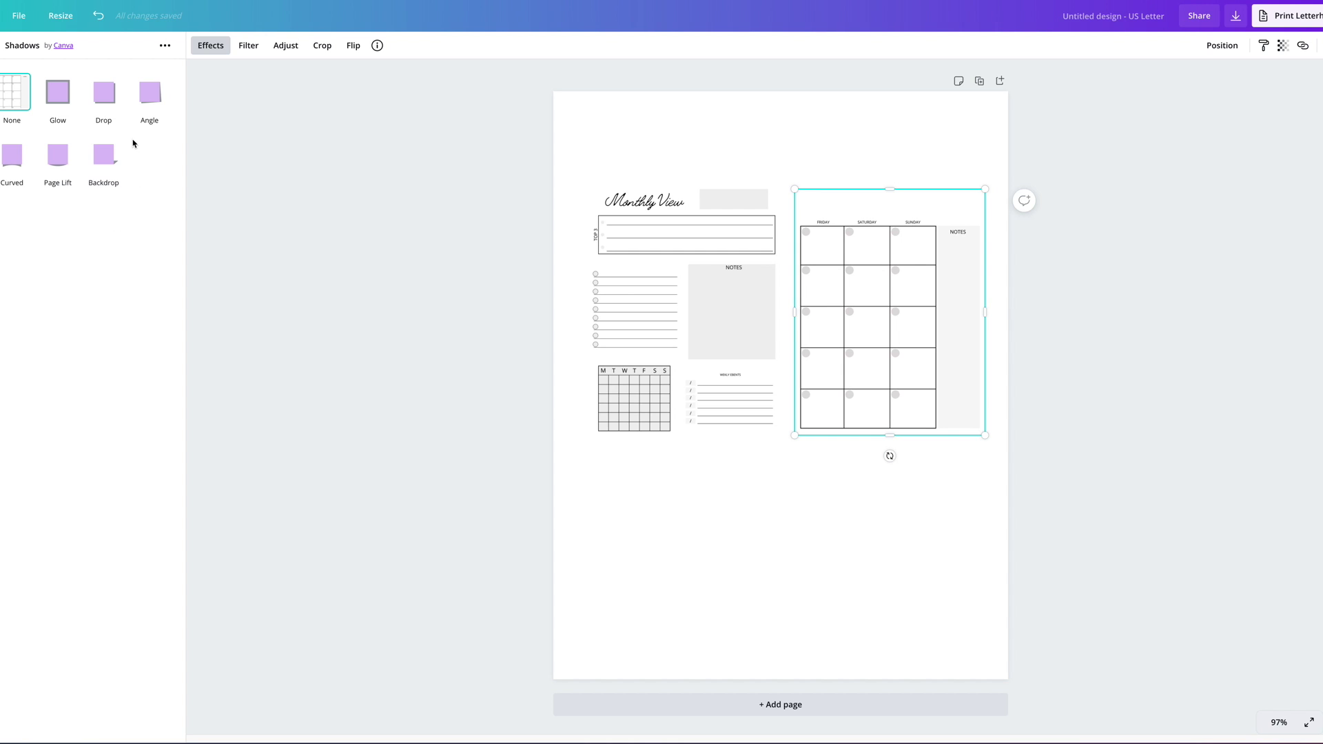
{"action": "left_click", "coordinate": [104, 91]}
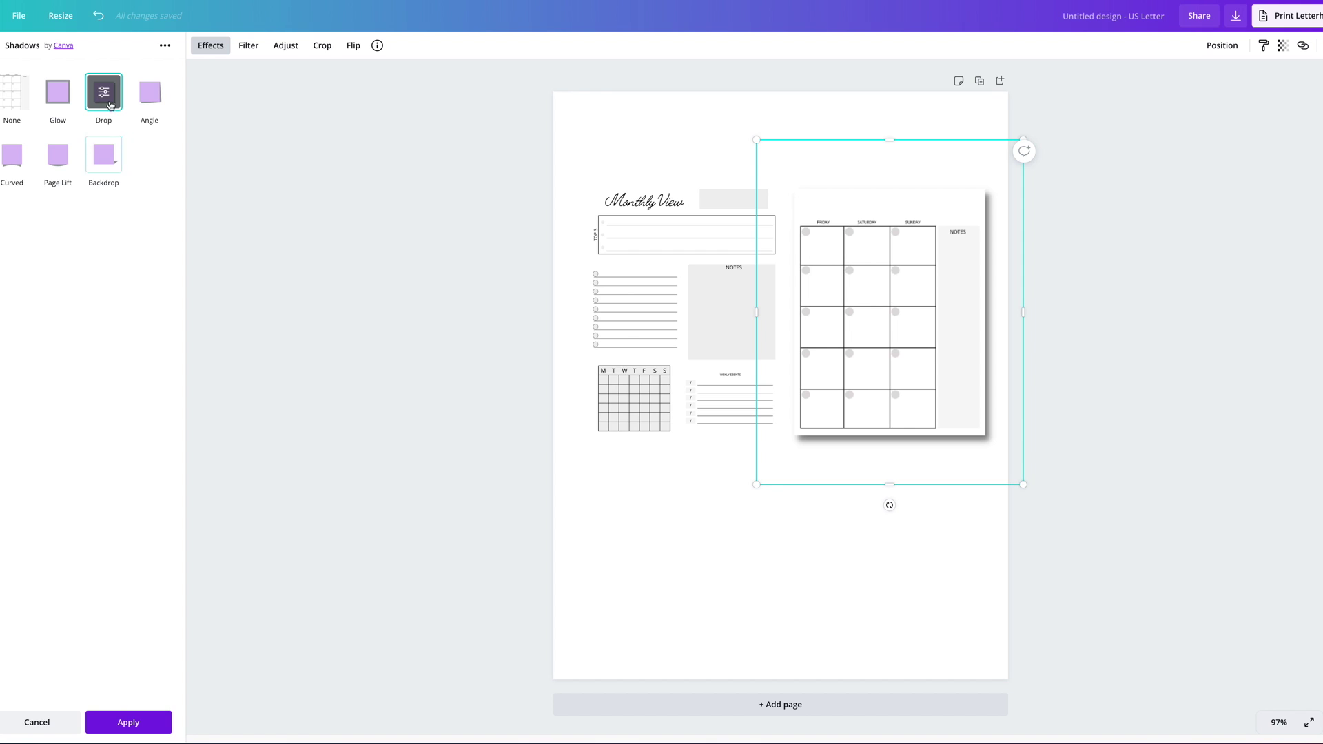
{"action": "left_click", "coordinate": [108, 164]}
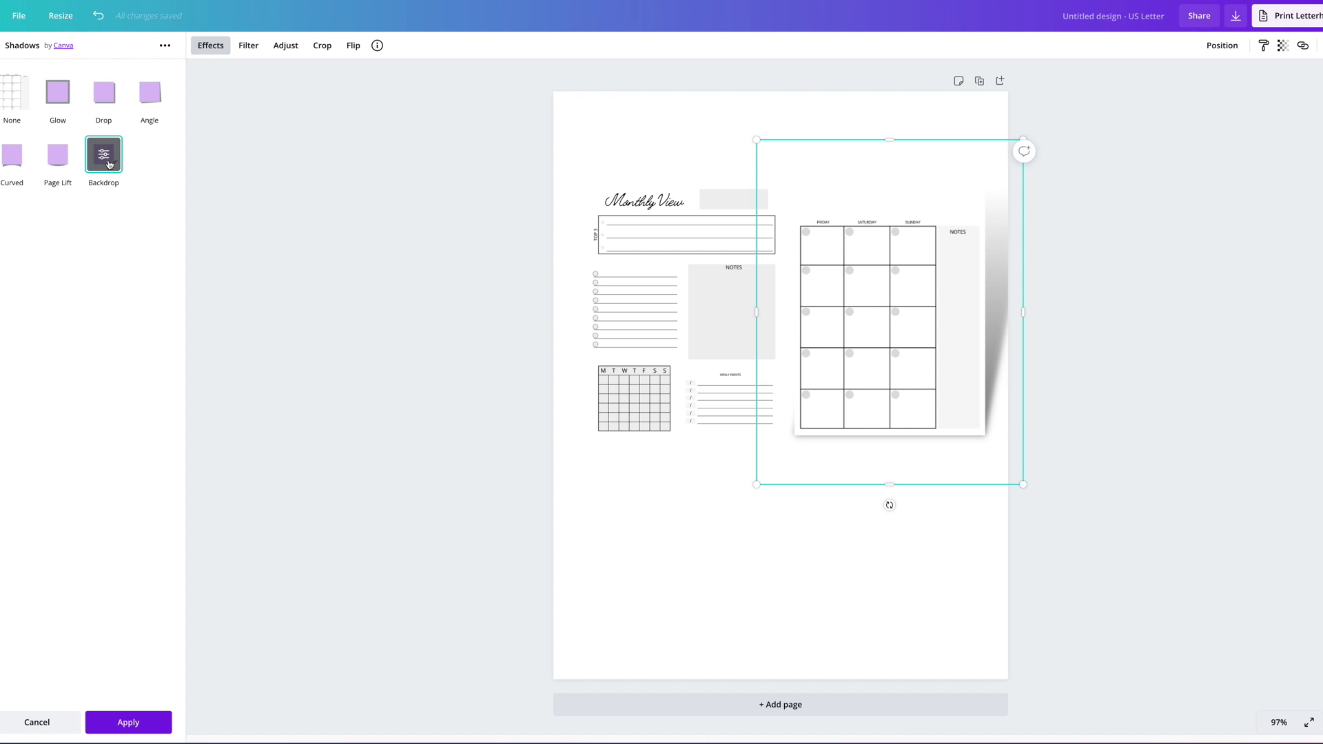
{"action": "left_click", "coordinate": [771, 599]}
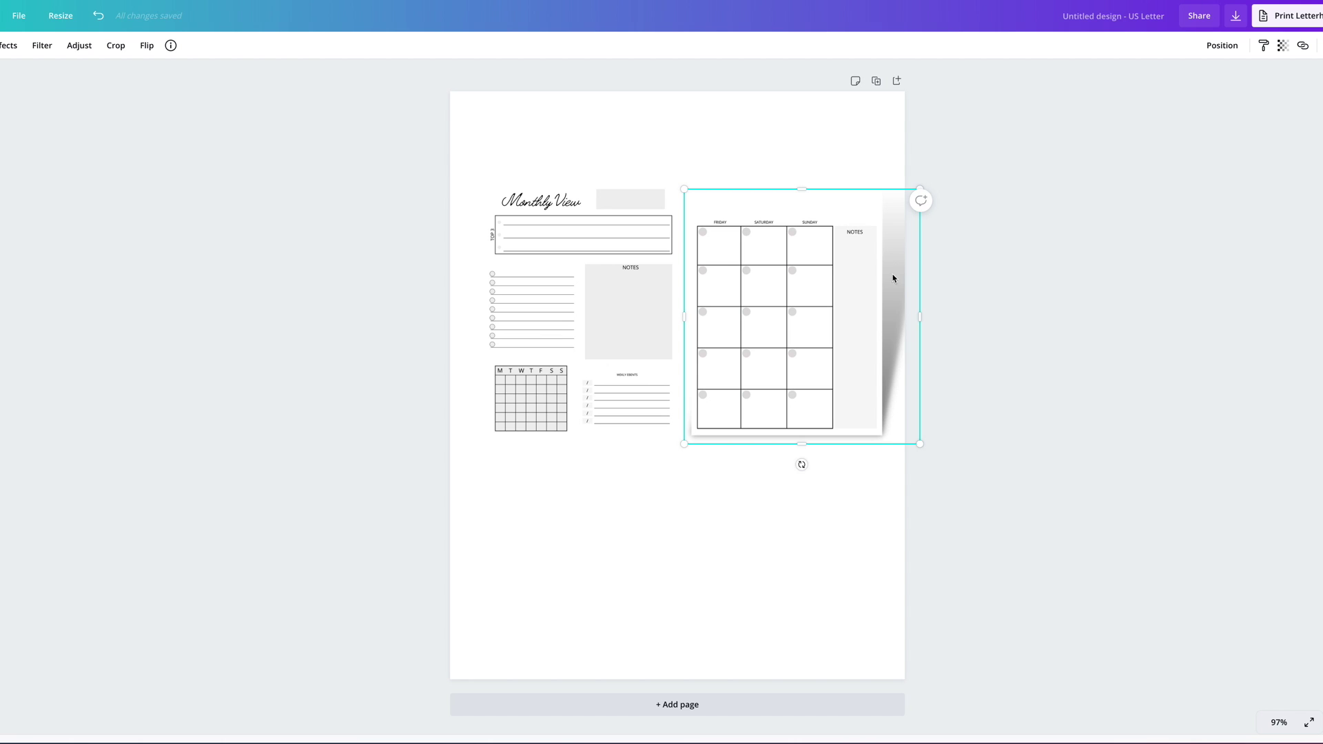
Step: Shift both planners, then undo the moves and the Backdrop shadow, leaving the calendar flat
{"action": "left_click_drag", "start_coordinate": [618, 319], "coordinate": [552, 289]}
{"action": "left_click", "coordinate": [782, 334]}
{"action": "mouse_move", "coordinate": [781, 332]}
{"action": "left_mouse_down"}
{"action": "mouse_move", "coordinate": [759, 325]}
{"action": "mouse_move", "coordinate": [759, 340]}
{"action": "left_mouse_up"}
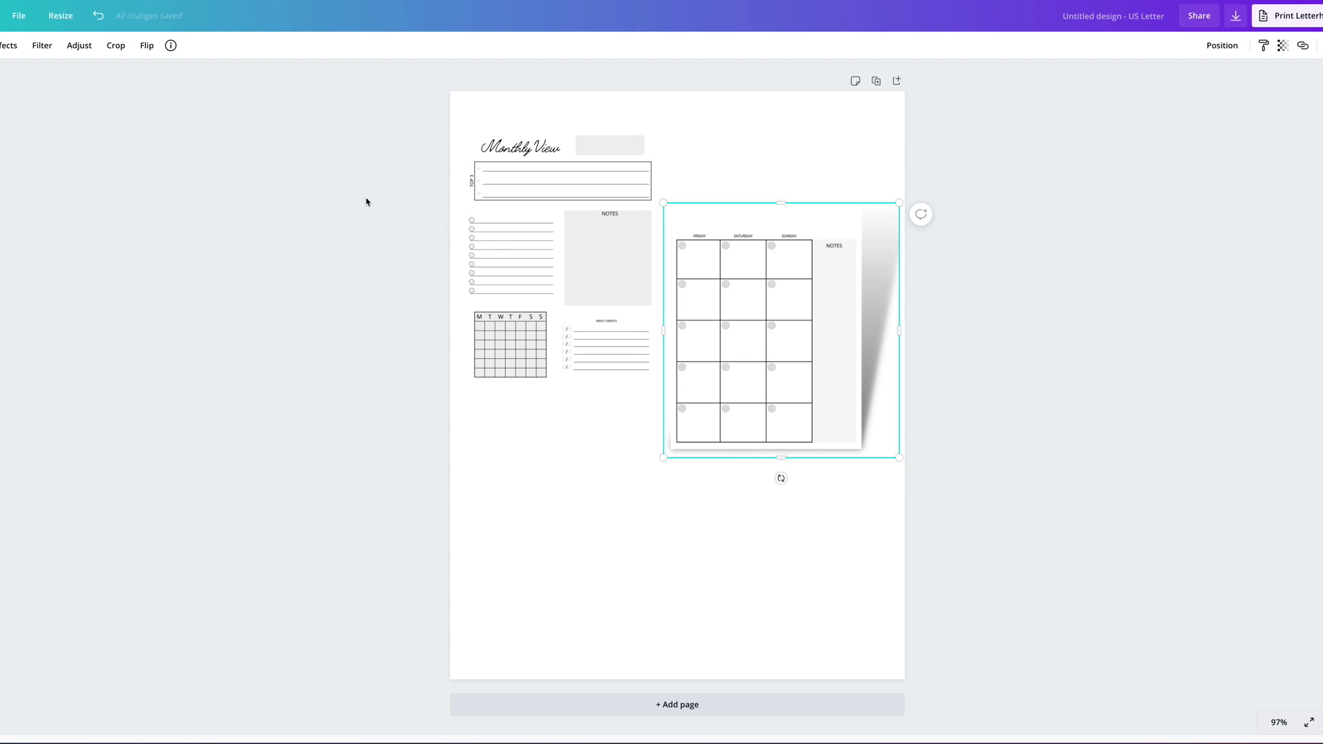
{"action": "left_click", "coordinate": [99, 17]}
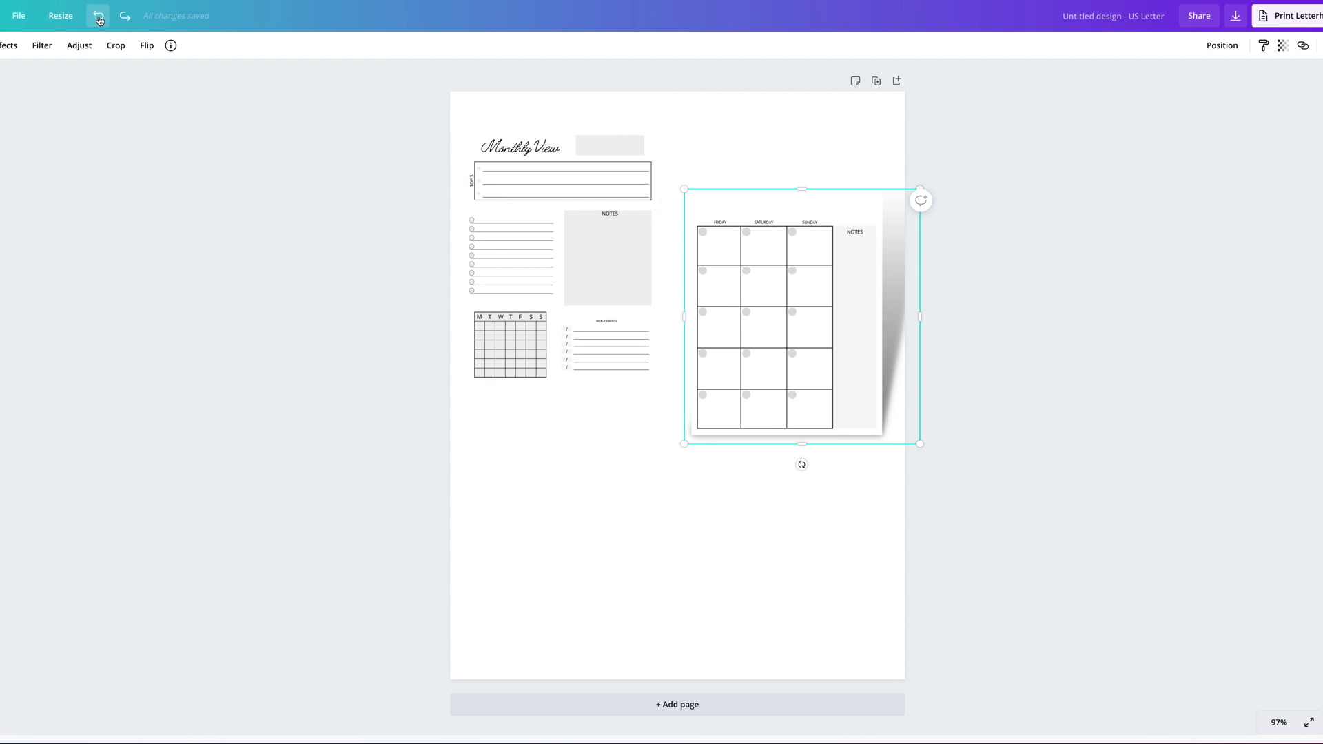
{"action": "left_click", "coordinate": [98, 17]}
{"action": "left_click", "coordinate": [99, 18]}
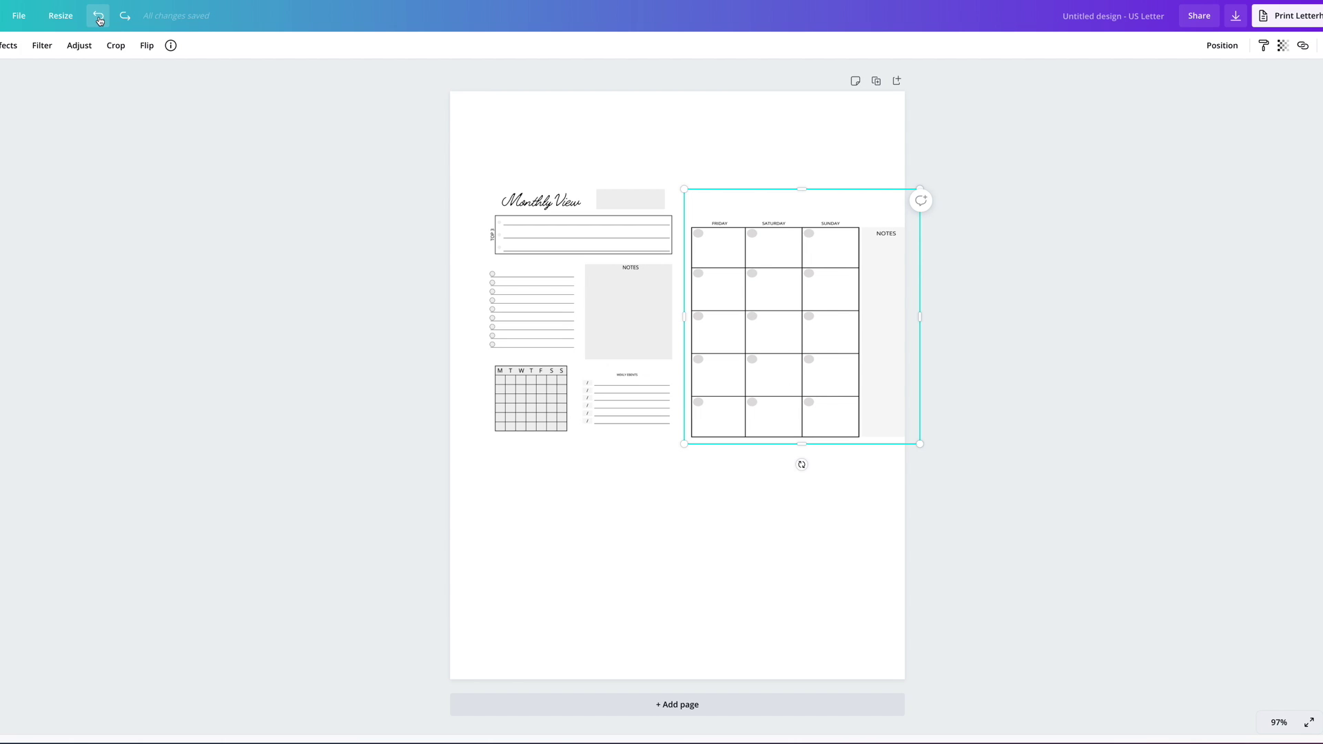
{"action": "left_click", "coordinate": [792, 561]}
{"action": "left_click", "coordinate": [810, 337]}
{"action": "key", "text": "ctrl+y"}
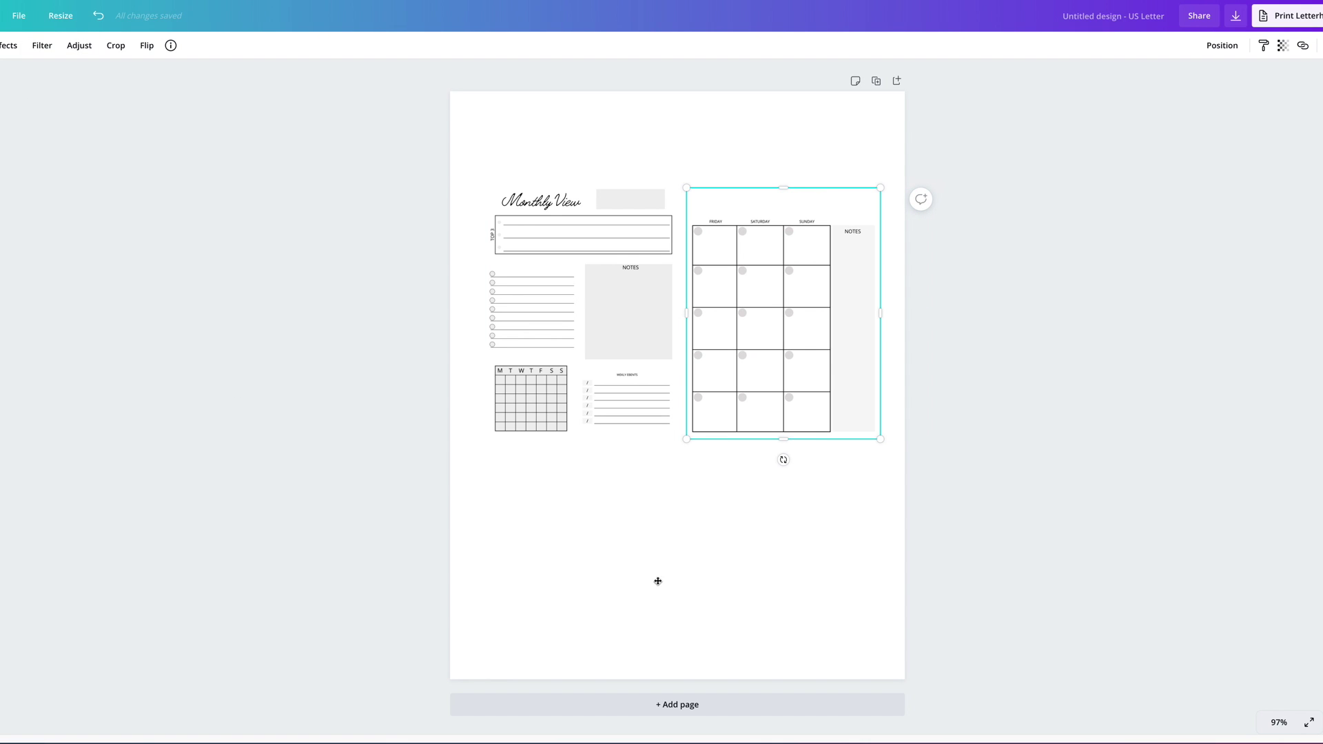
Step: Select the weekly calendar and apply a Drop shadow from the full shadow styles
{"action": "left_click", "coordinate": [683, 579]}
{"action": "left_click", "coordinate": [803, 332]}
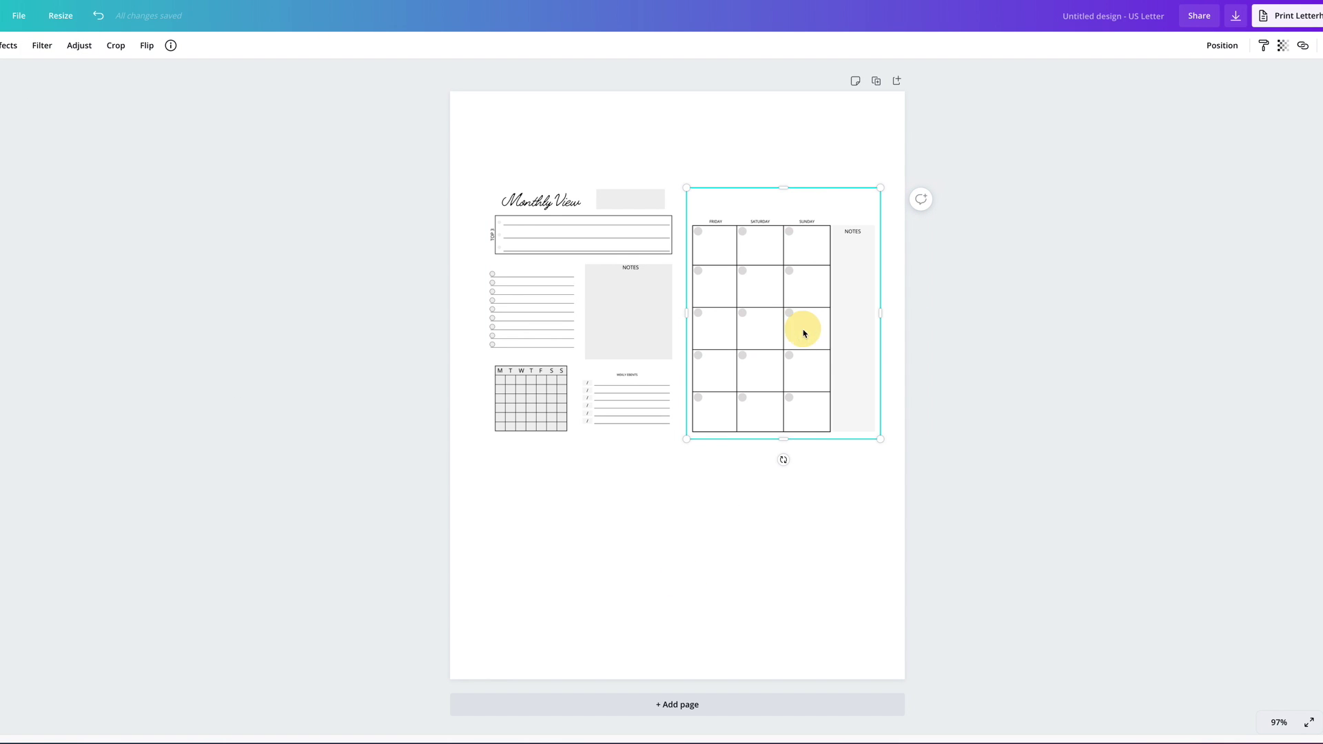
{"action": "left_click", "coordinate": [8, 45]}
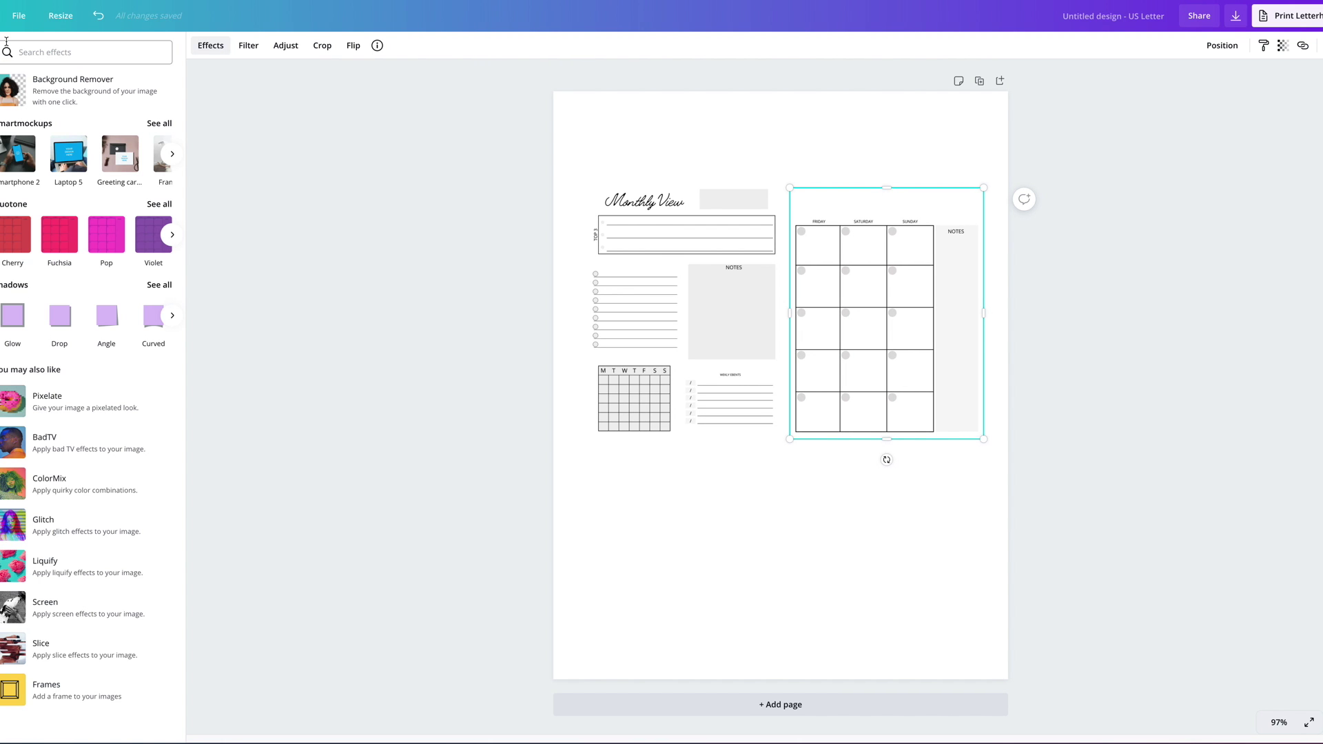
{"action": "left_click", "coordinate": [159, 285]}
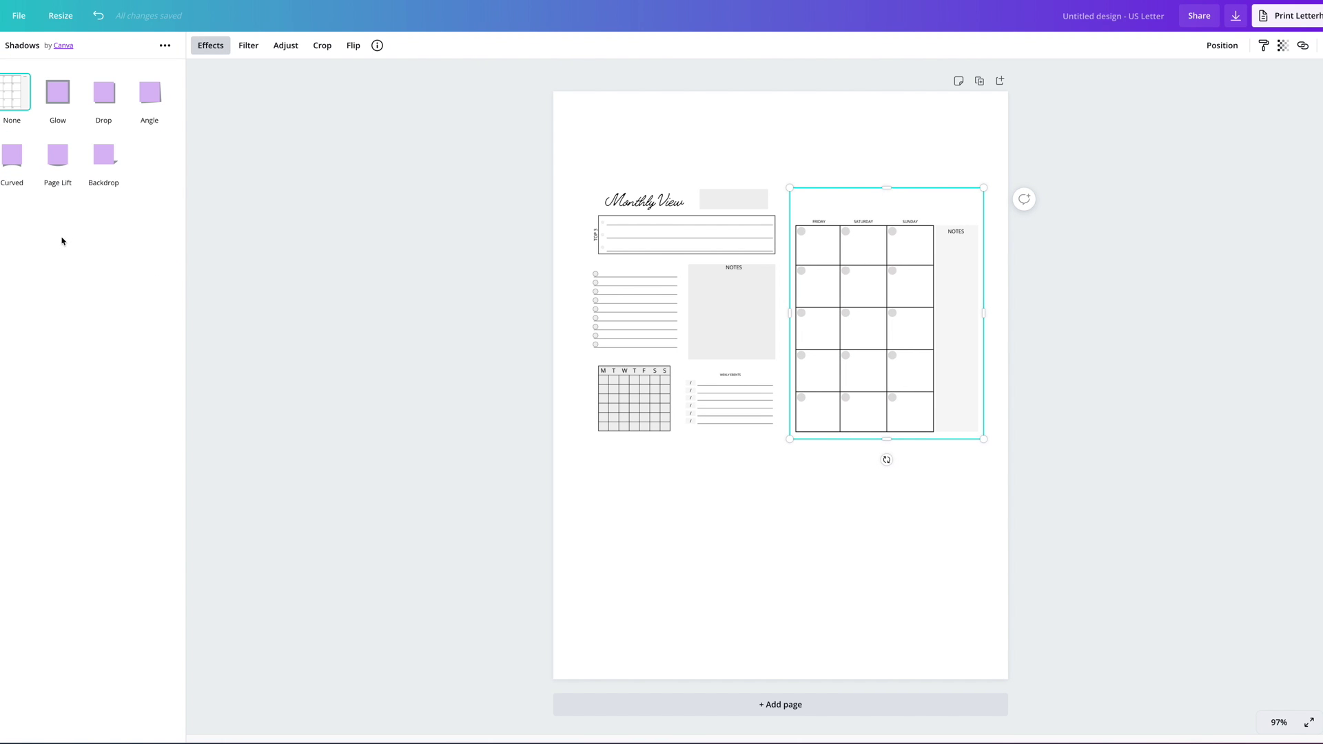
{"action": "left_click", "coordinate": [103, 95]}
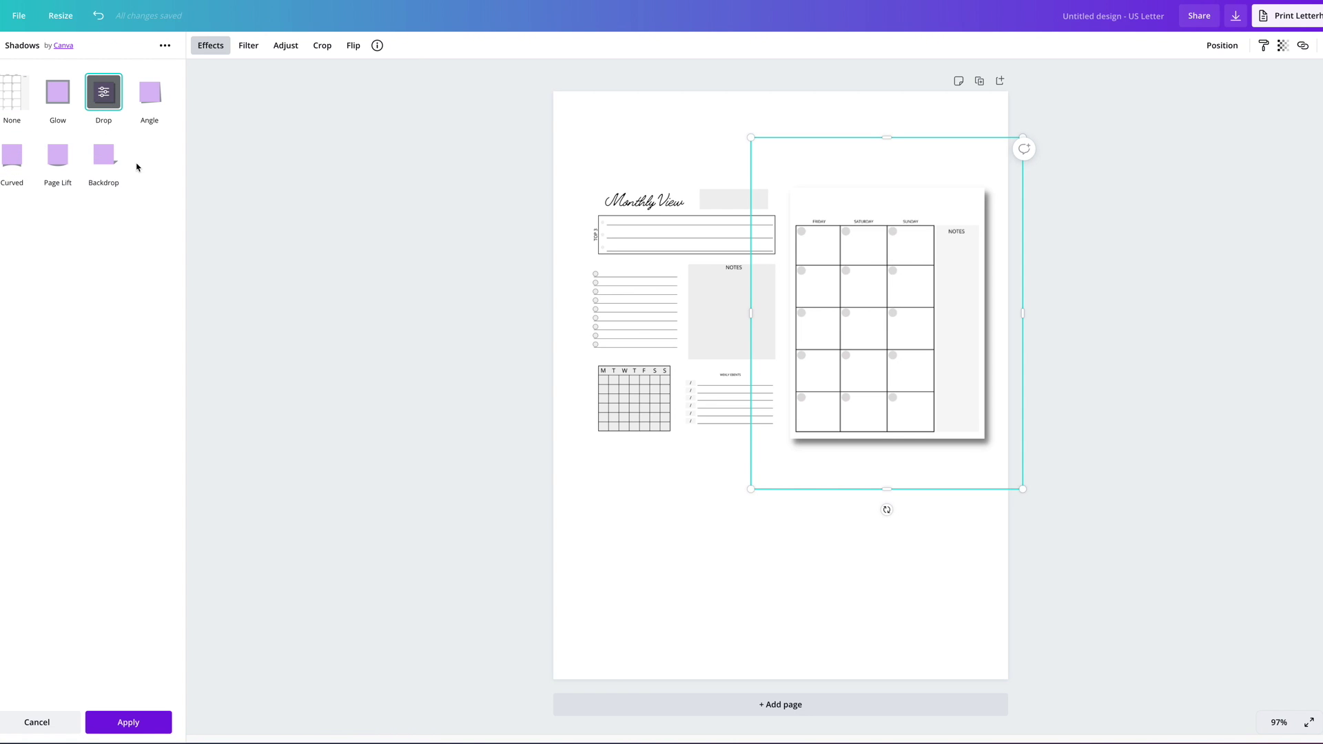
Step: Set the calendar's drop shadow to transparency 75 and blur 7, apply it, and check it
{"action": "left_click", "coordinate": [104, 91]}
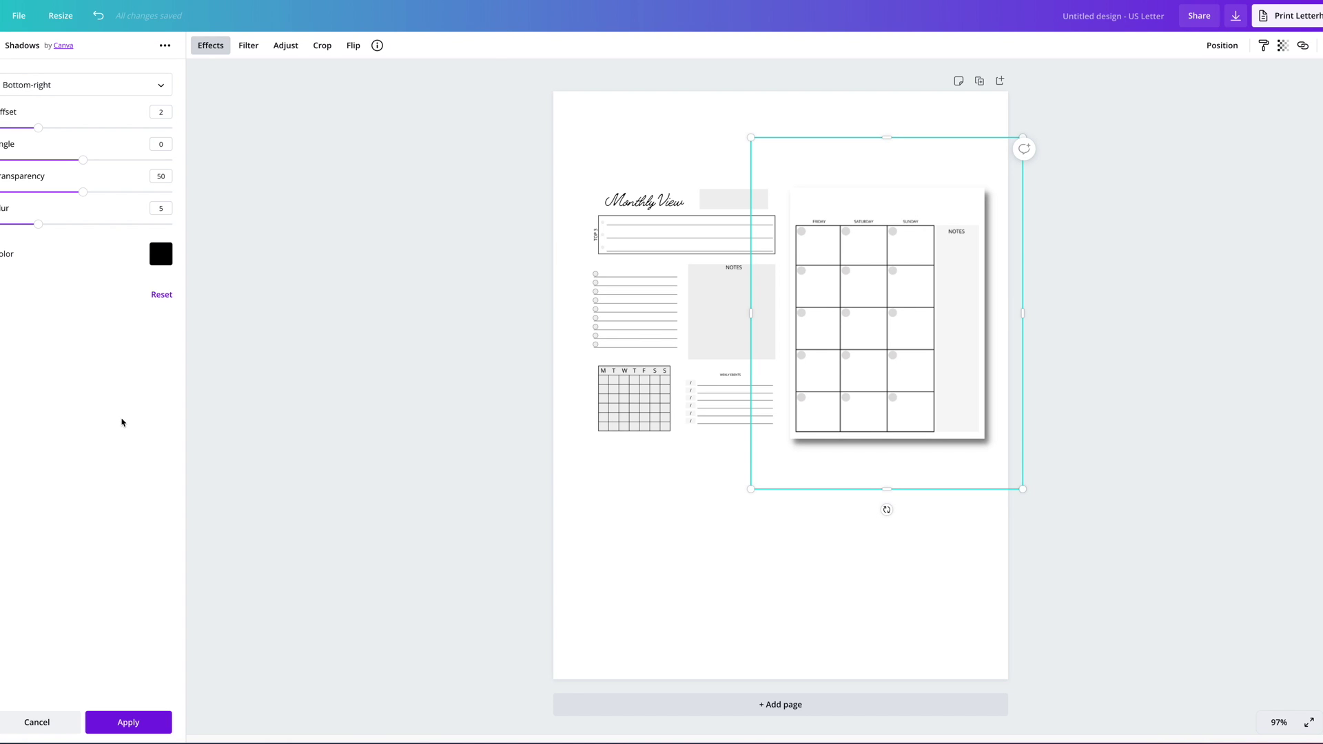
{"action": "left_click_drag", "start_coordinate": [83, 193], "coordinate": [128, 196]}
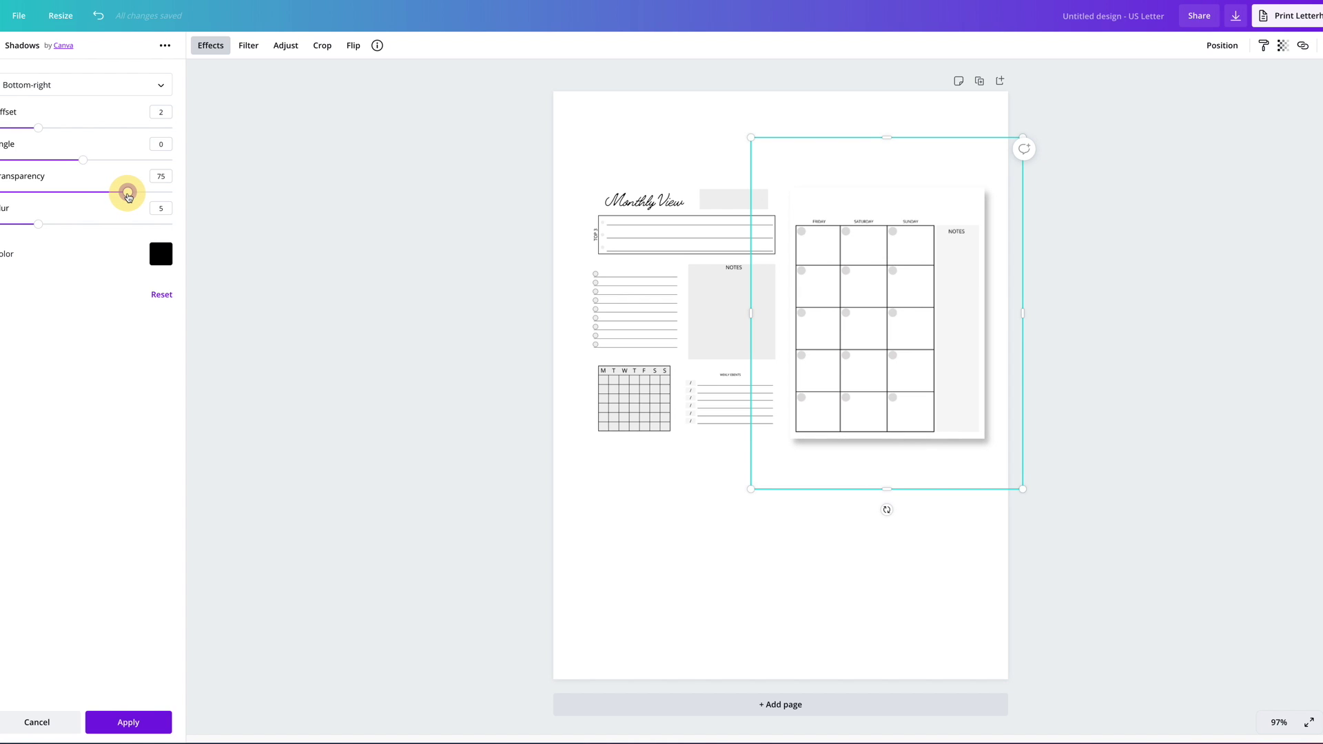
{"action": "left_click_drag", "start_coordinate": [40, 224], "coordinate": [56, 225]}
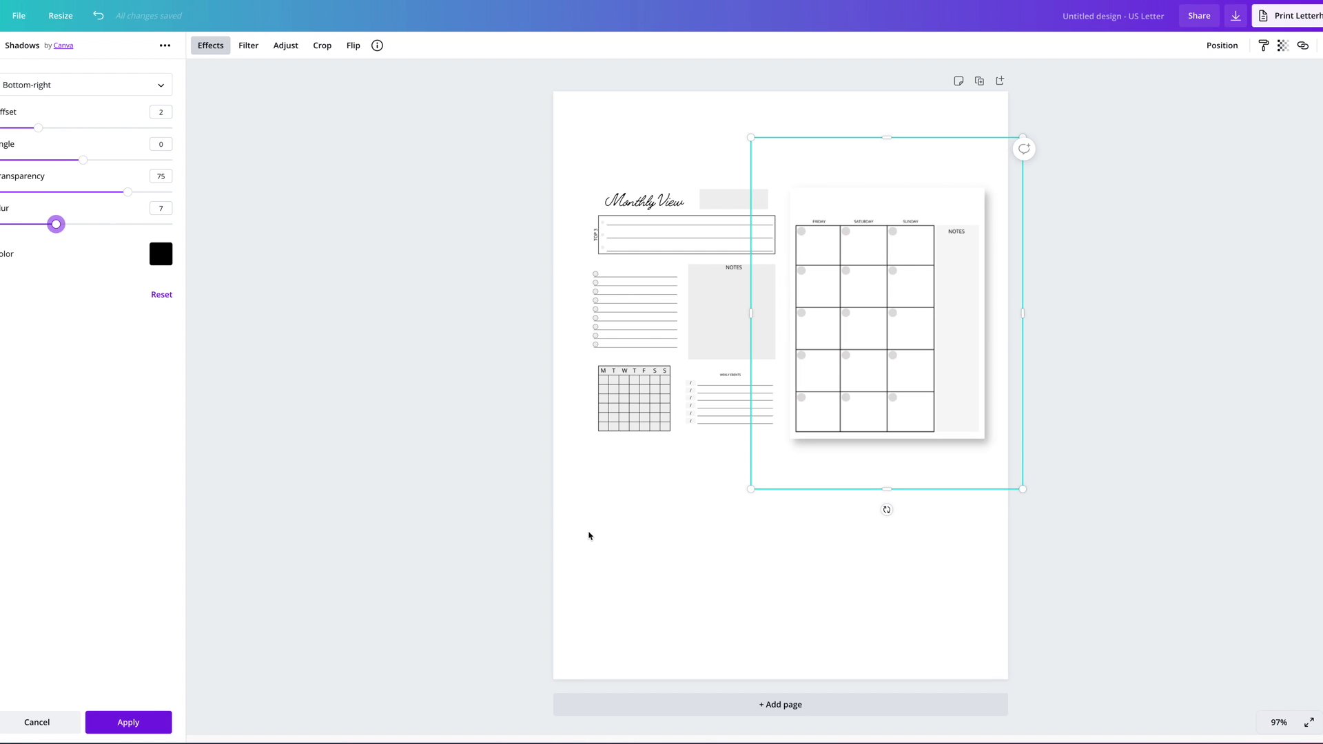
{"action": "left_click", "coordinate": [729, 527]}
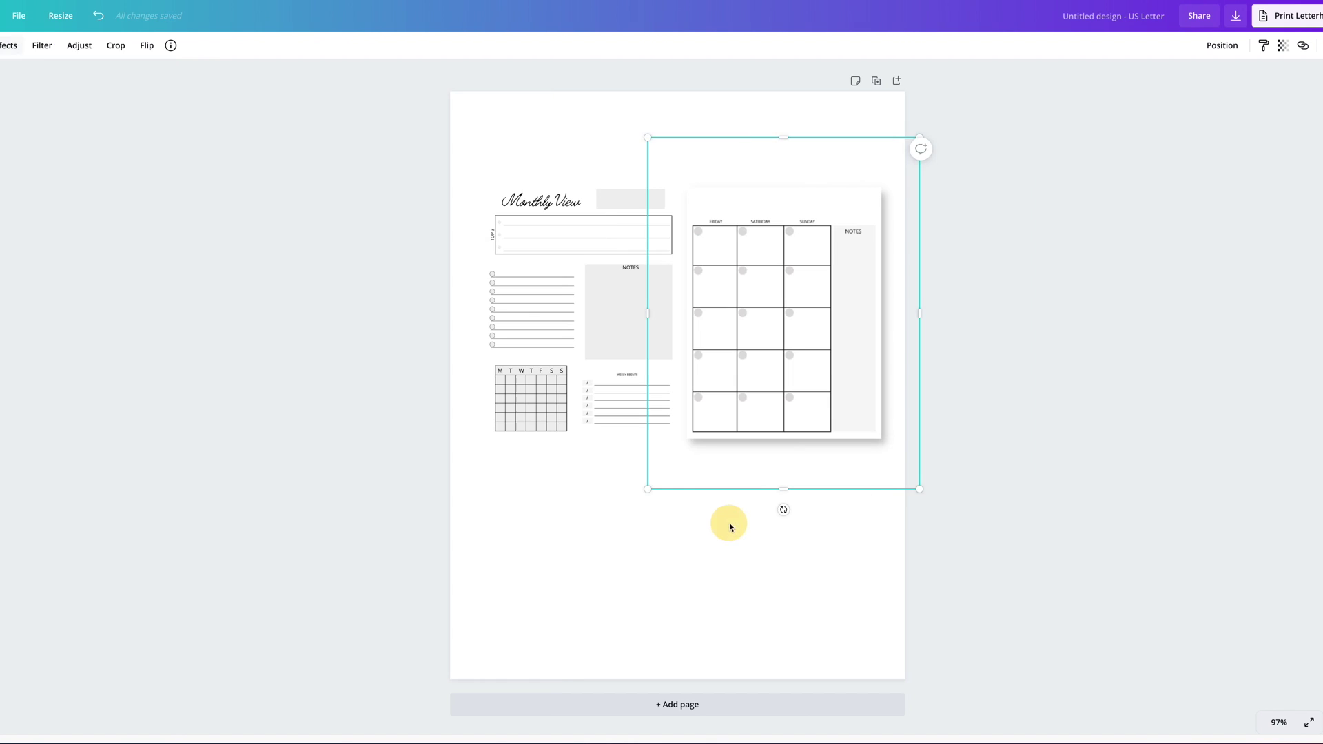
{"action": "left_click", "coordinate": [549, 543]}
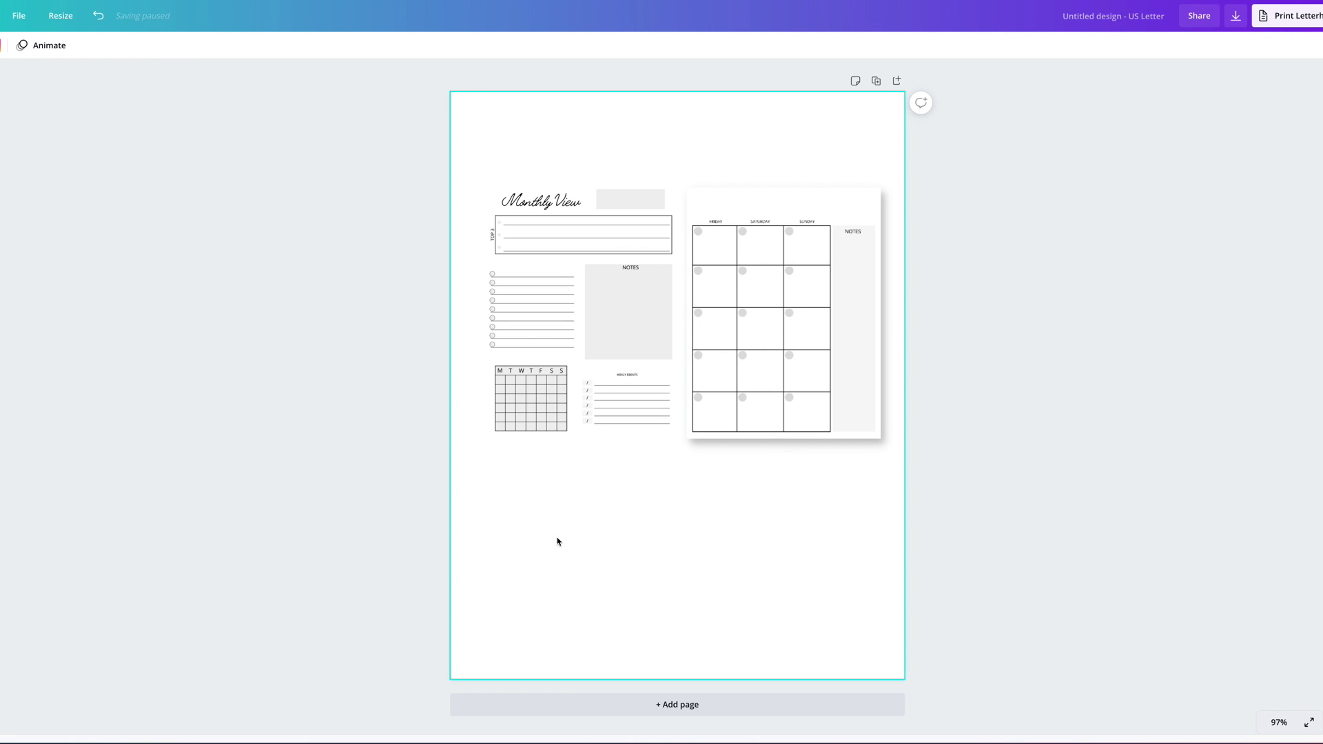
{"action": "left_click", "coordinate": [779, 384]}
{"action": "left_click", "coordinate": [767, 539]}
{"action": "left_click", "coordinate": [772, 359]}
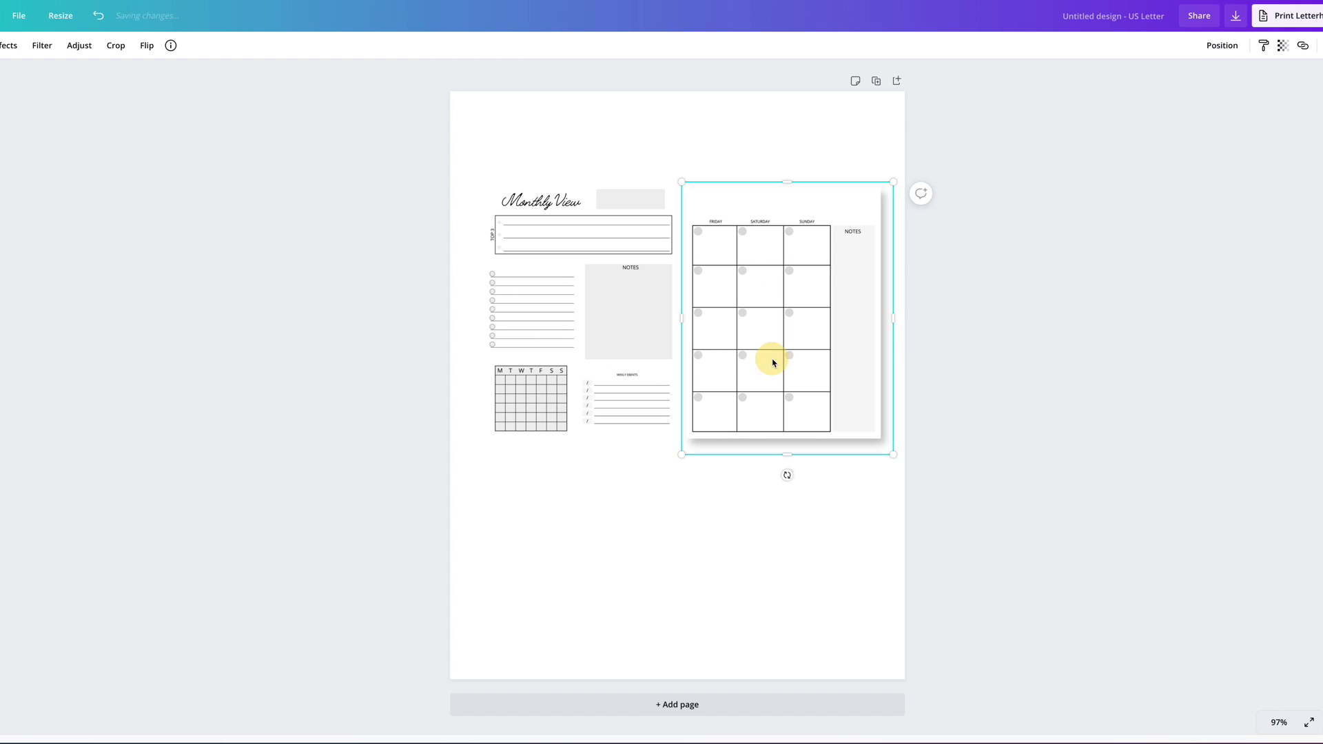
{"action": "left_click", "coordinate": [10, 45]}
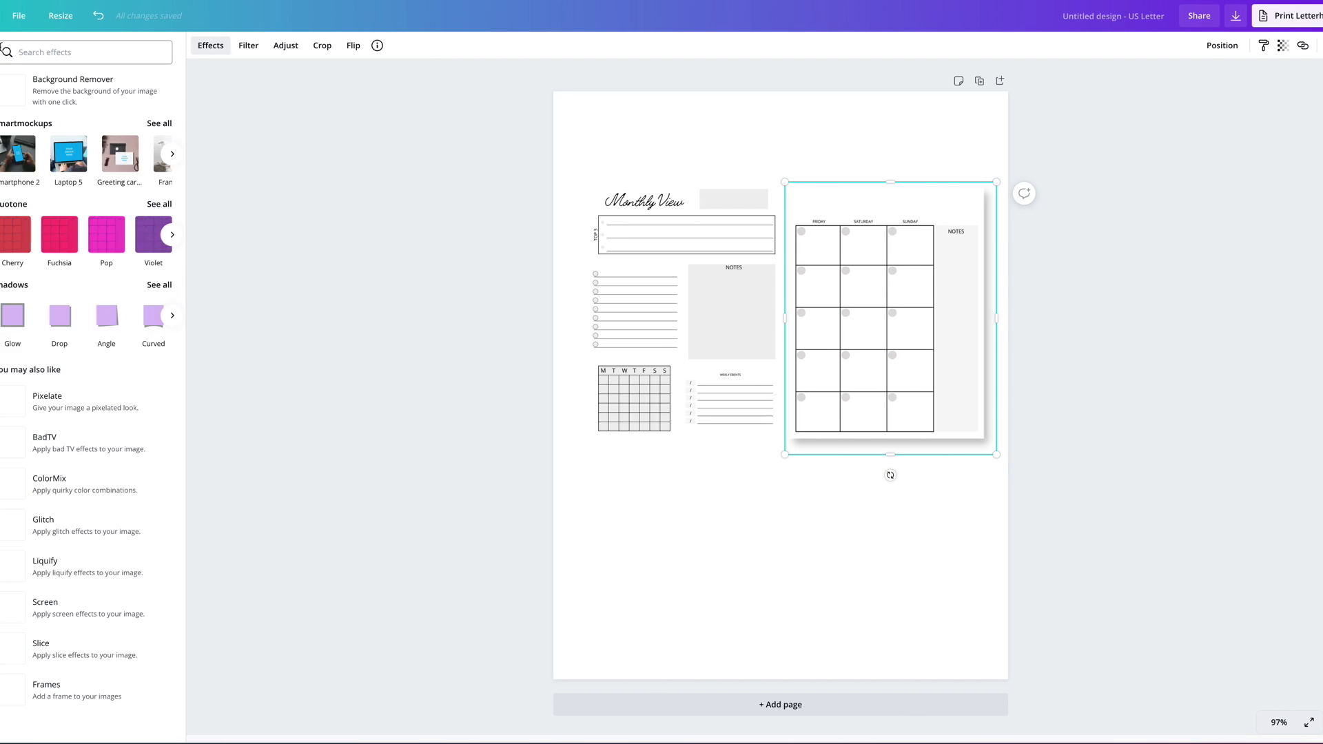
Step: Give the Monthly View planner a Drop shadow with transparency 79 and blur 6
{"action": "left_click", "coordinate": [156, 283]}
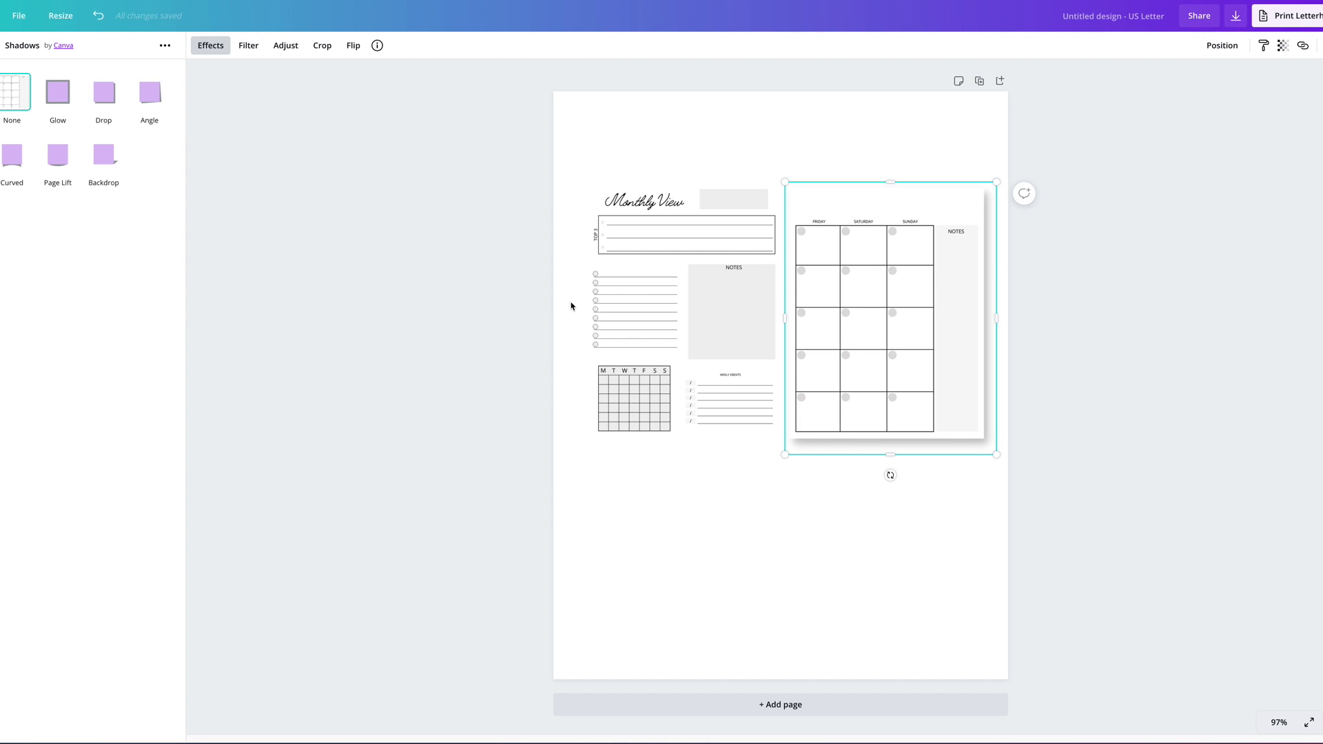
{"action": "left_click", "coordinate": [685, 295]}
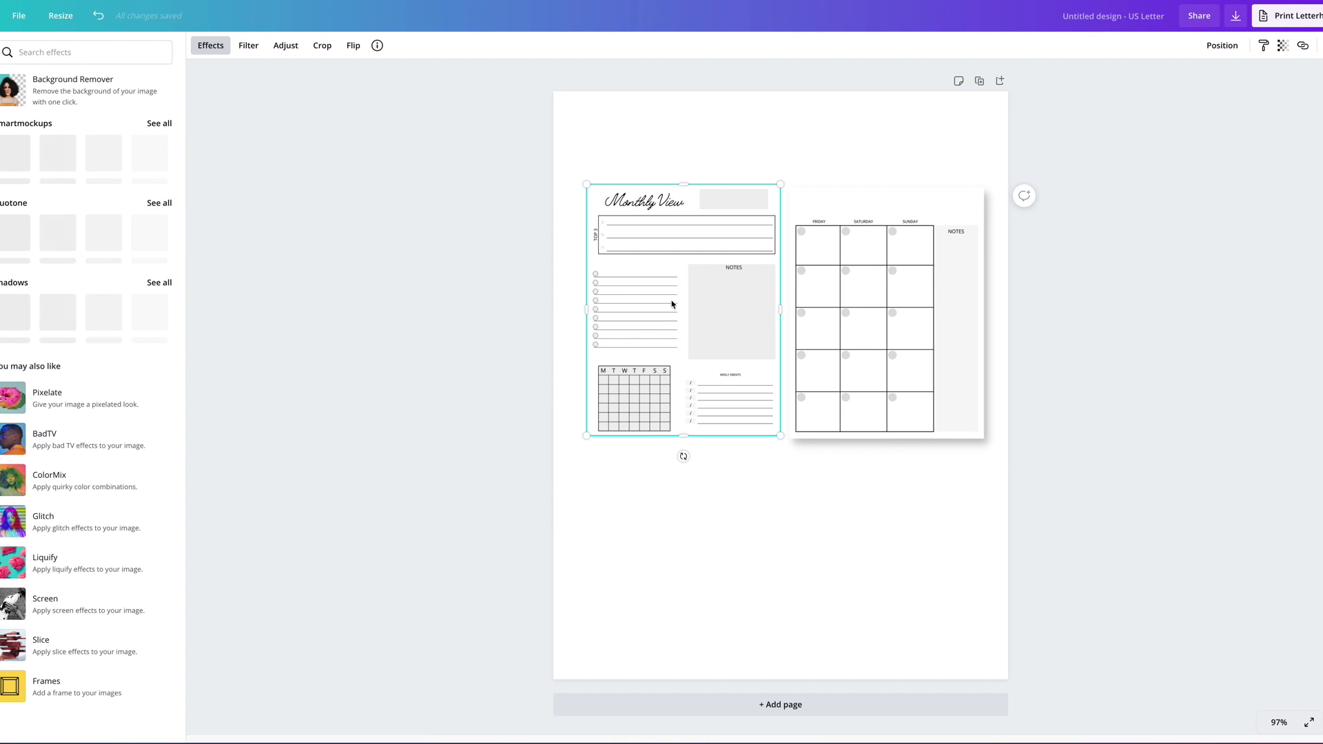
{"action": "left_click", "coordinate": [159, 289]}
{"action": "left_click", "coordinate": [106, 101]}
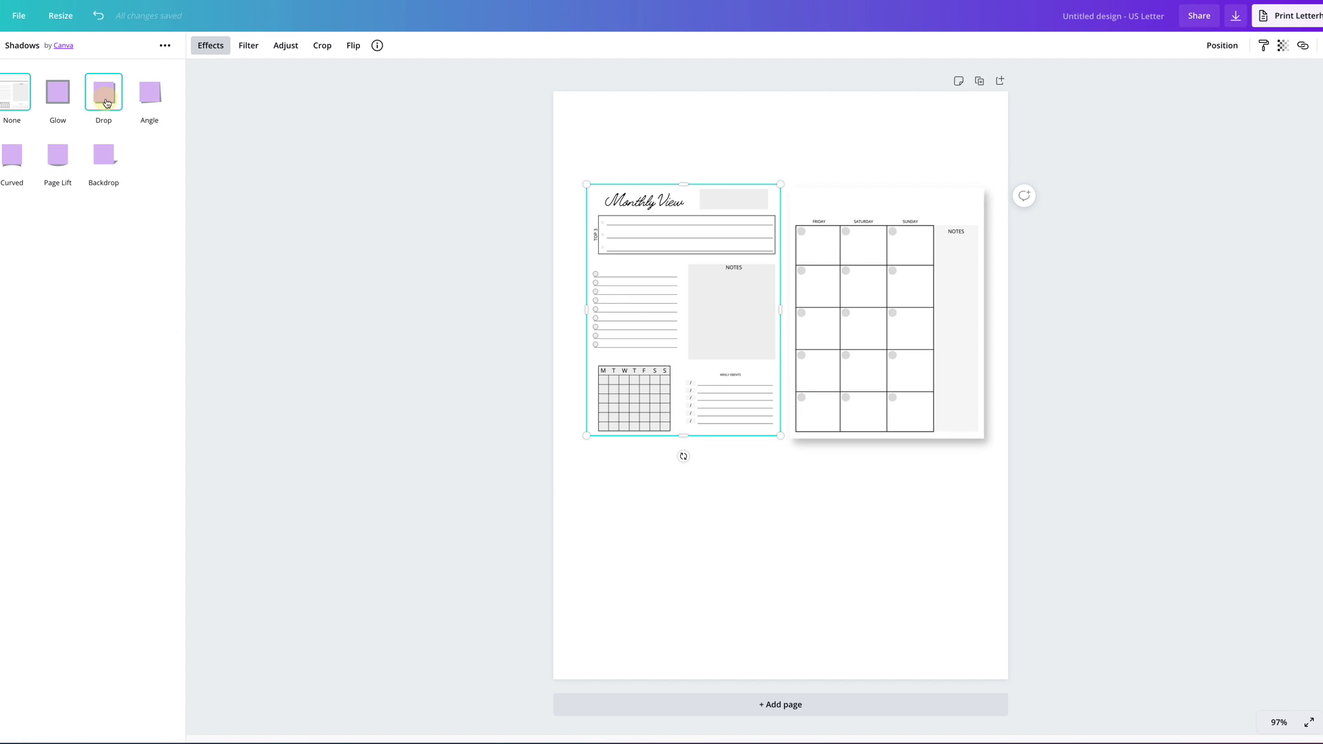
{"action": "left_click", "coordinate": [107, 95]}
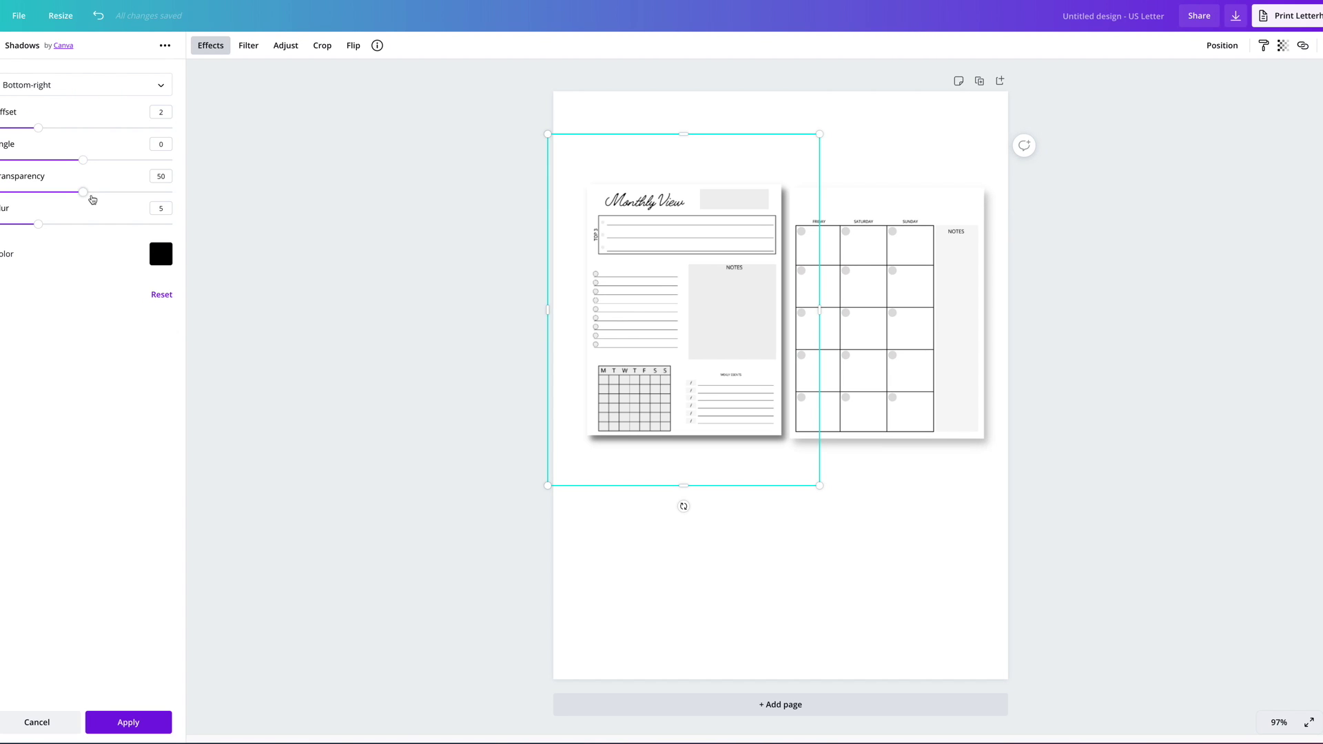
{"action": "left_click_drag", "start_coordinate": [85, 196], "coordinate": [135, 196]}
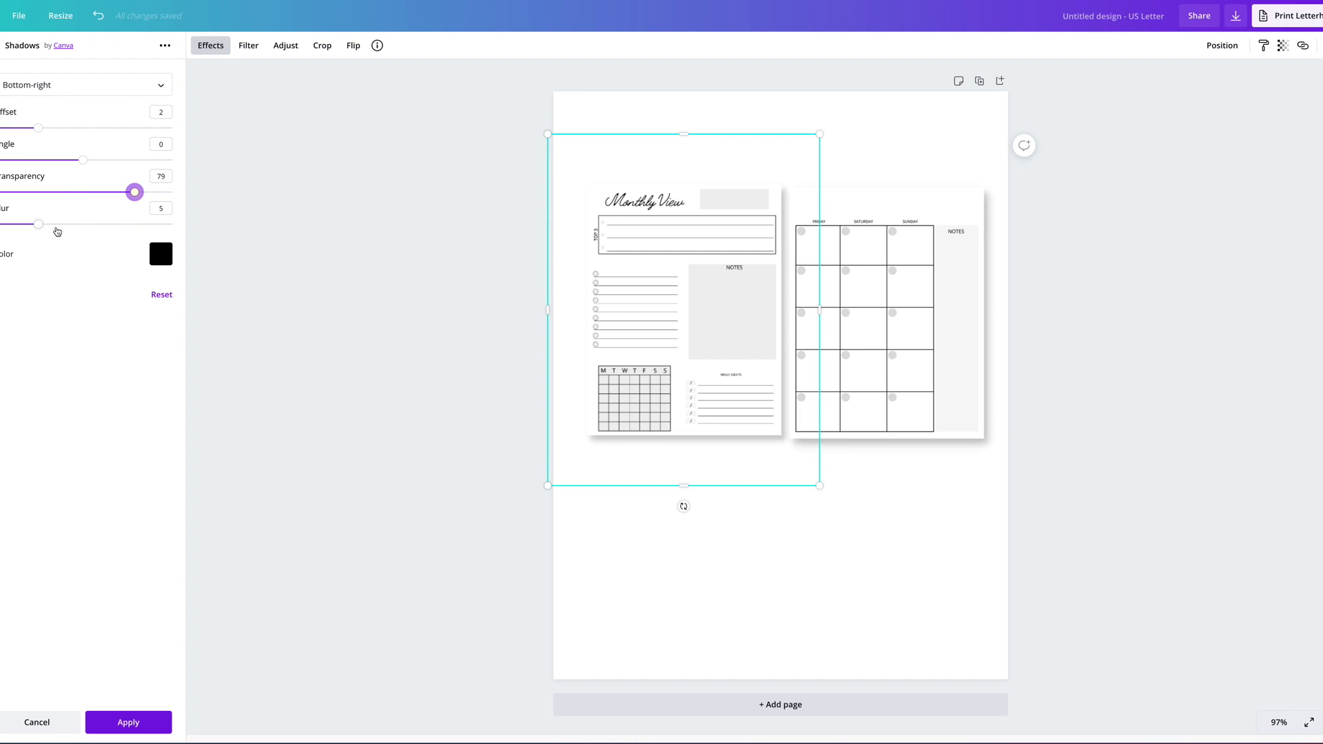
{"action": "mouse_move", "coordinate": [39, 226]}
{"action": "left_mouse_down"}
{"action": "mouse_move", "coordinate": [80, 231]}
{"action": "mouse_move", "coordinate": [50, 230]}
{"action": "left_mouse_up"}
{"action": "key", "text": "Escape"}
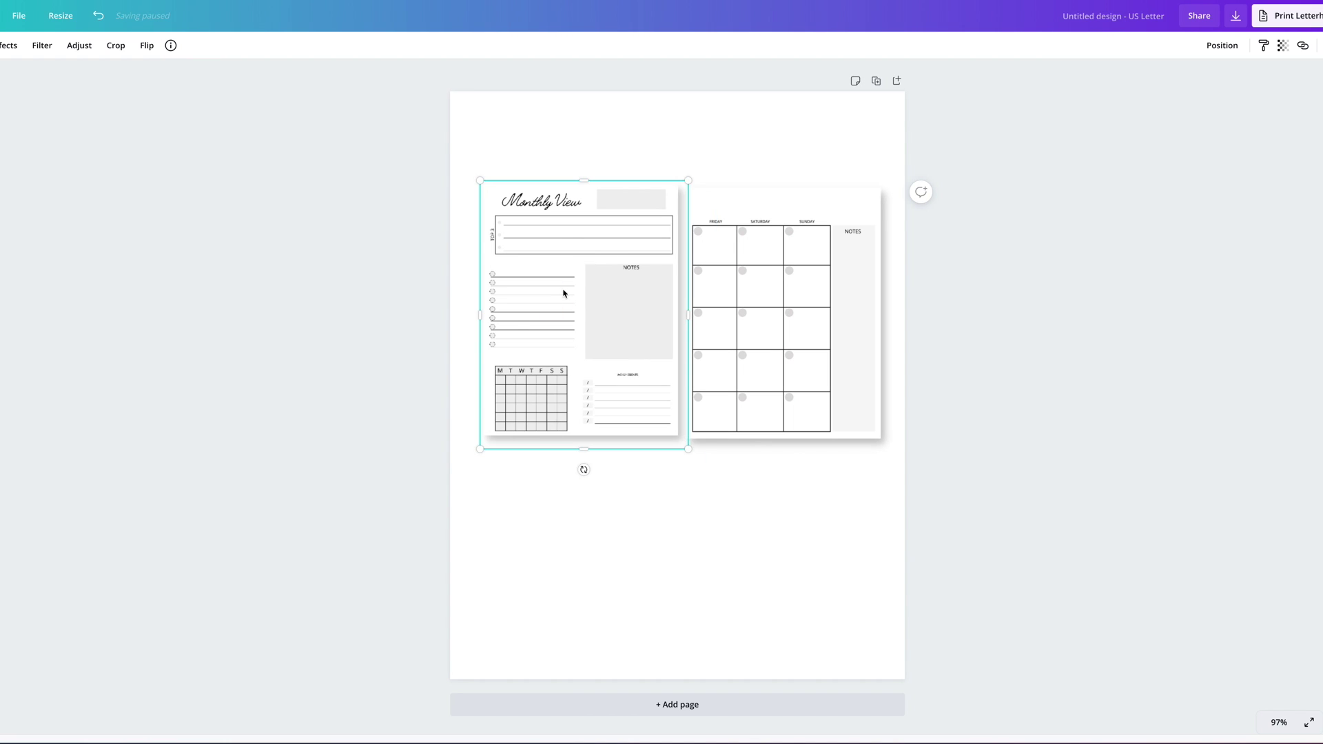
Step: Bring the Monthly View image forward and slide it over the weekly calendar
{"action": "mouse_move", "coordinate": [563, 293]}
{"action": "left_mouse_down"}
{"action": "mouse_move", "coordinate": [647, 334]}
{"action": "mouse_move", "coordinate": [552, 275]}
{"action": "left_mouse_up"}
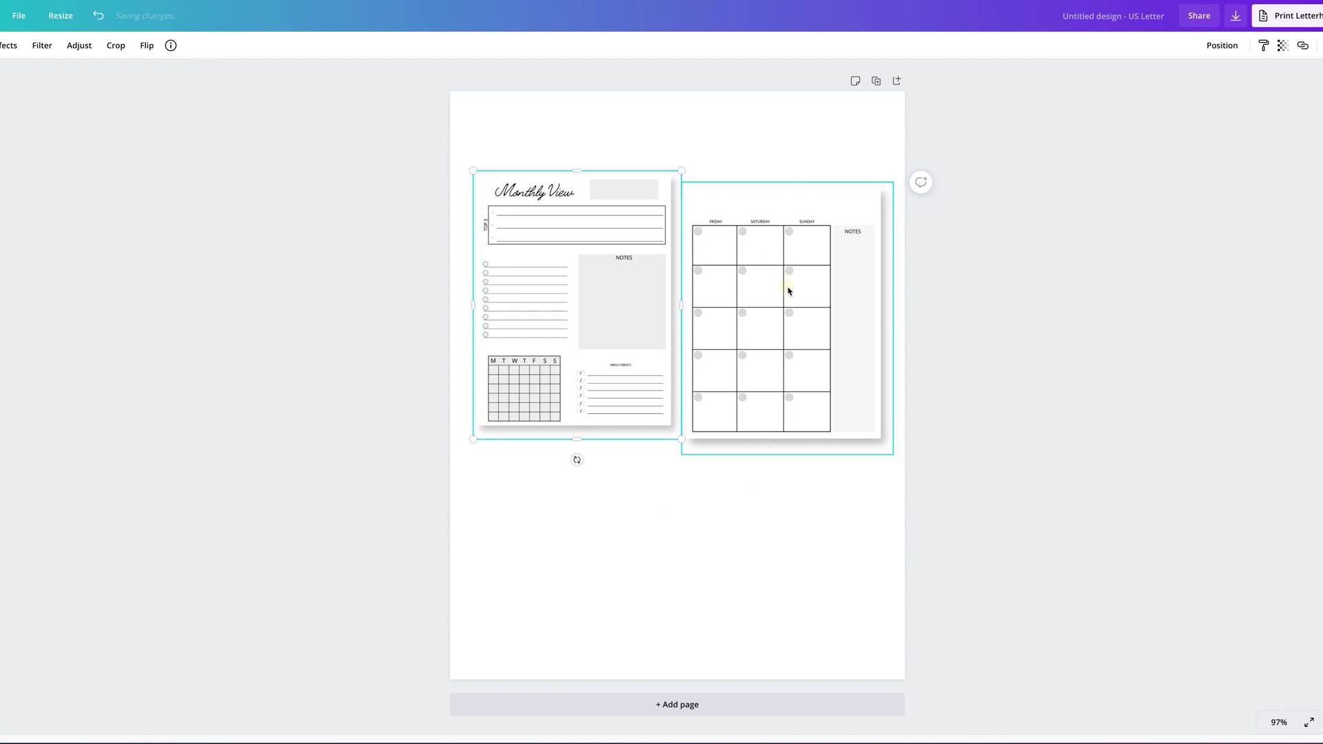
{"action": "mouse_move", "coordinate": [789, 291]}
{"action": "left_mouse_down"}
{"action": "mouse_move", "coordinate": [714, 295]}
{"action": "mouse_move", "coordinate": [777, 286]}
{"action": "mouse_move", "coordinate": [779, 305]}
{"action": "left_mouse_up"}
{"action": "left_click", "coordinate": [580, 273]}
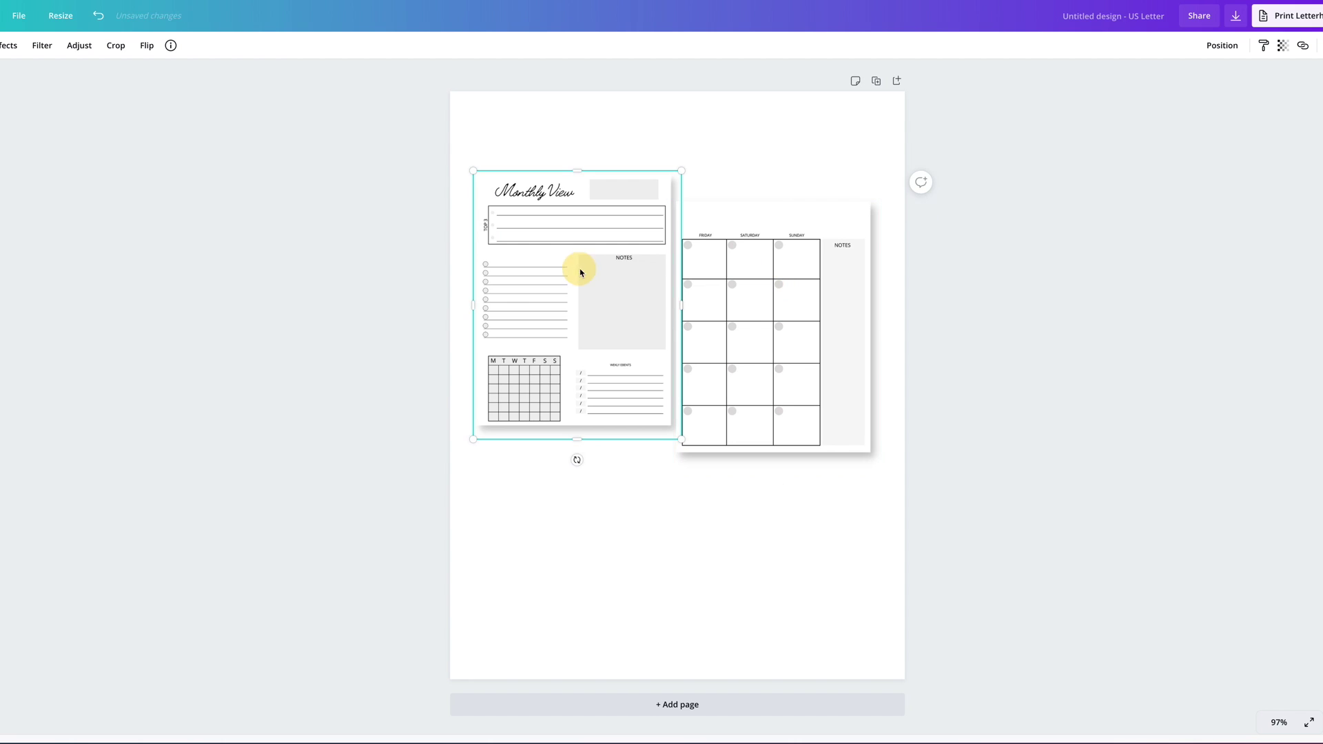
{"action": "left_click_drag", "start_coordinate": [577, 257], "coordinate": [566, 249]}
{"action": "left_click", "coordinate": [1215, 47]}
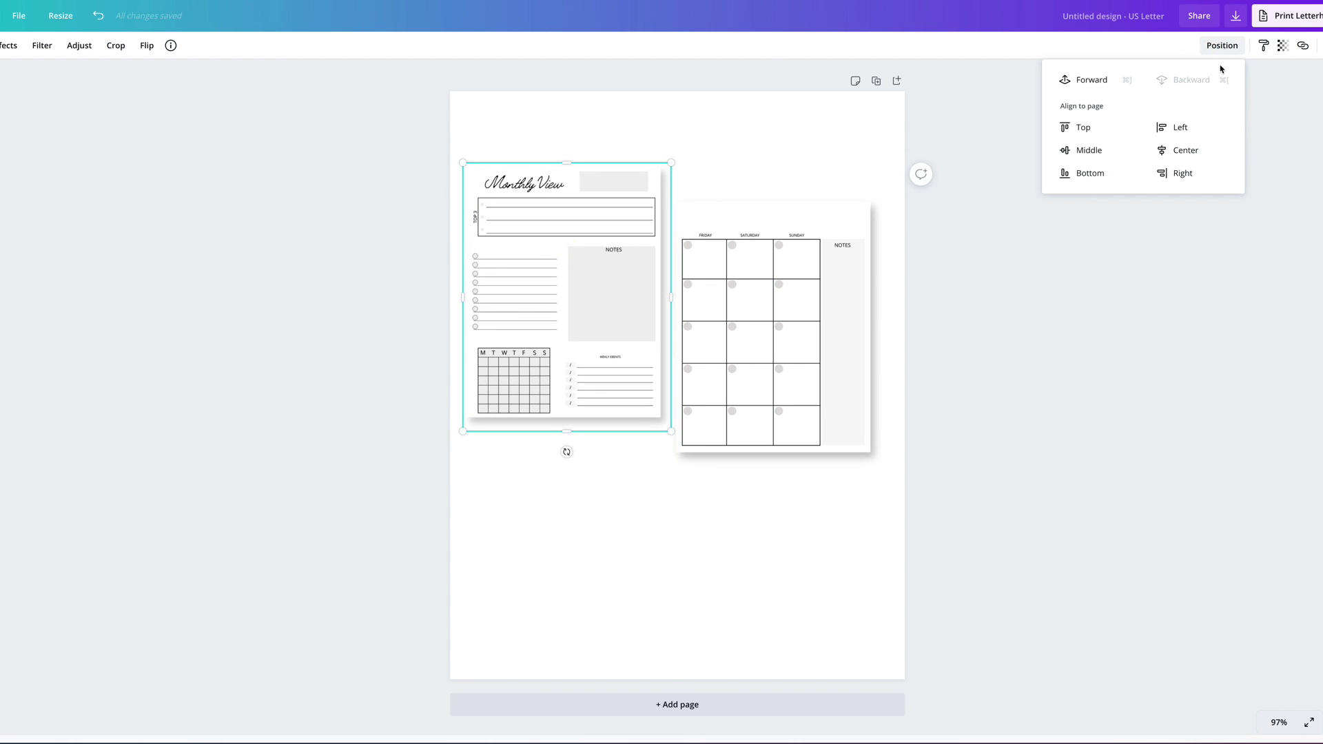
{"action": "left_click", "coordinate": [1086, 79]}
{"action": "left_click_drag", "start_coordinate": [601, 264], "coordinate": [692, 316]}
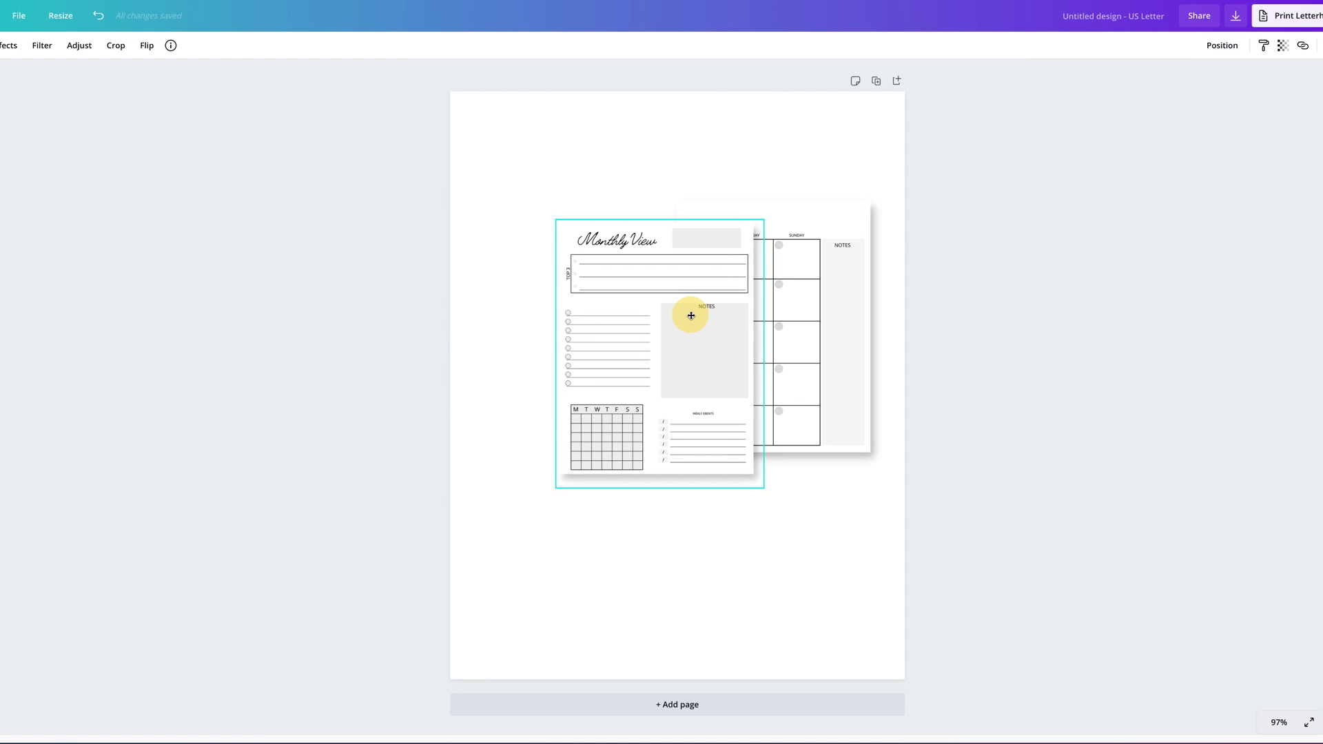
Step: Enlarge and reposition both planners together, then add a blank second page
{"action": "left_click", "coordinate": [576, 175]}
{"action": "left_click_drag", "start_coordinate": [517, 155], "coordinate": [793, 400]}
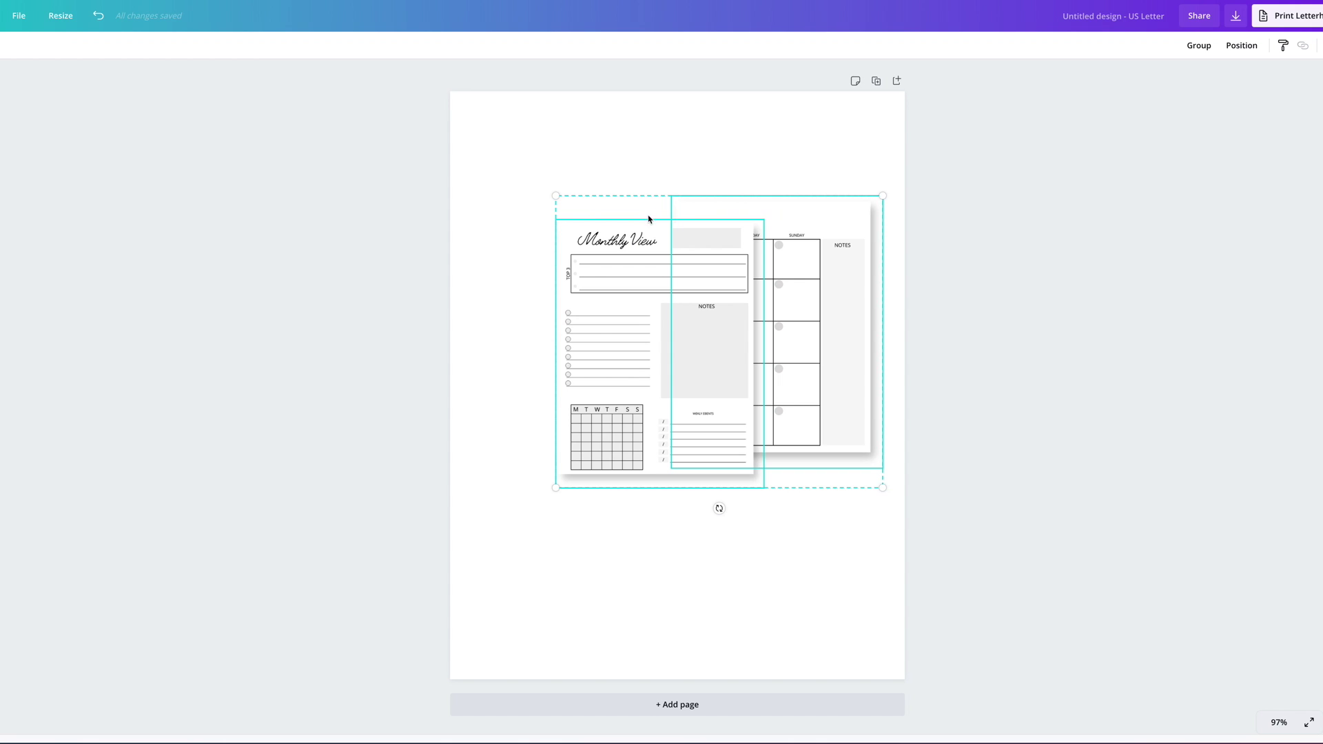
{"action": "left_click_drag", "start_coordinate": [556, 196], "coordinate": [449, 148]}
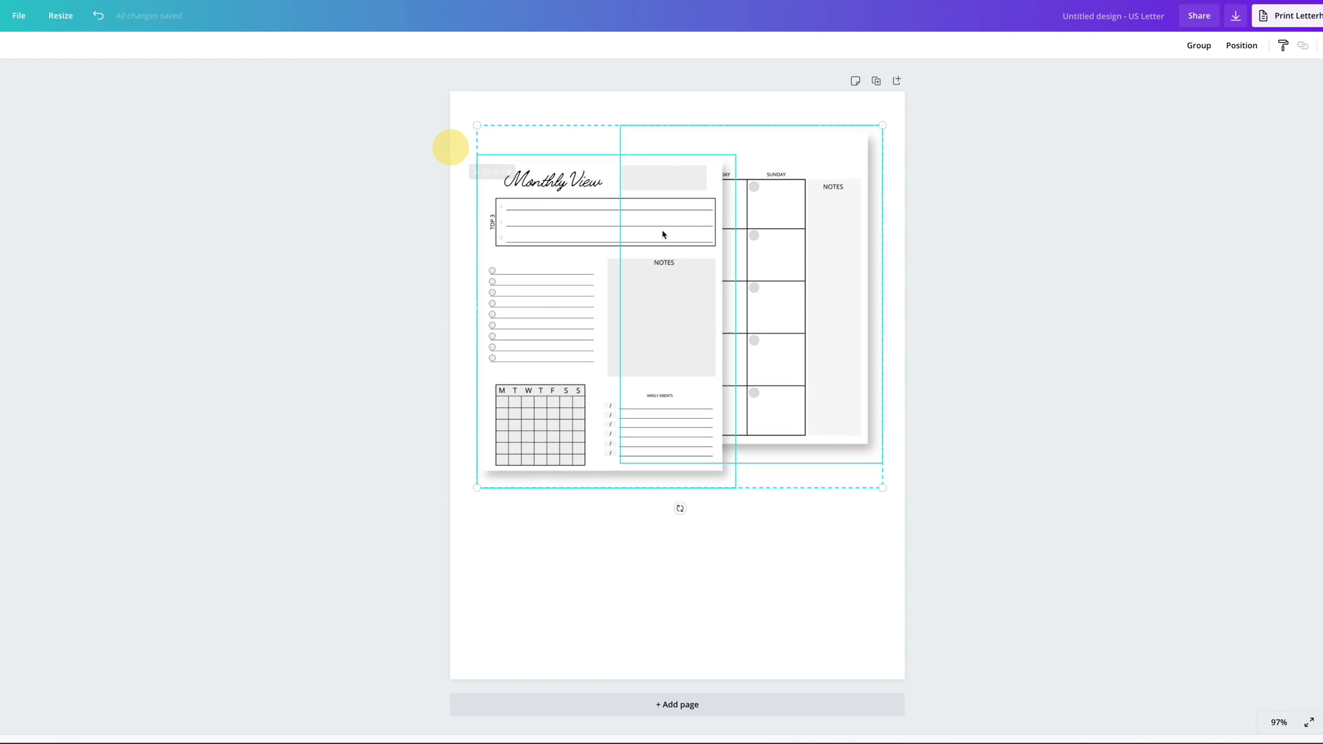
{"action": "left_click_drag", "start_coordinate": [666, 234], "coordinate": [655, 303]}
{"action": "left_click", "coordinate": [712, 143]}
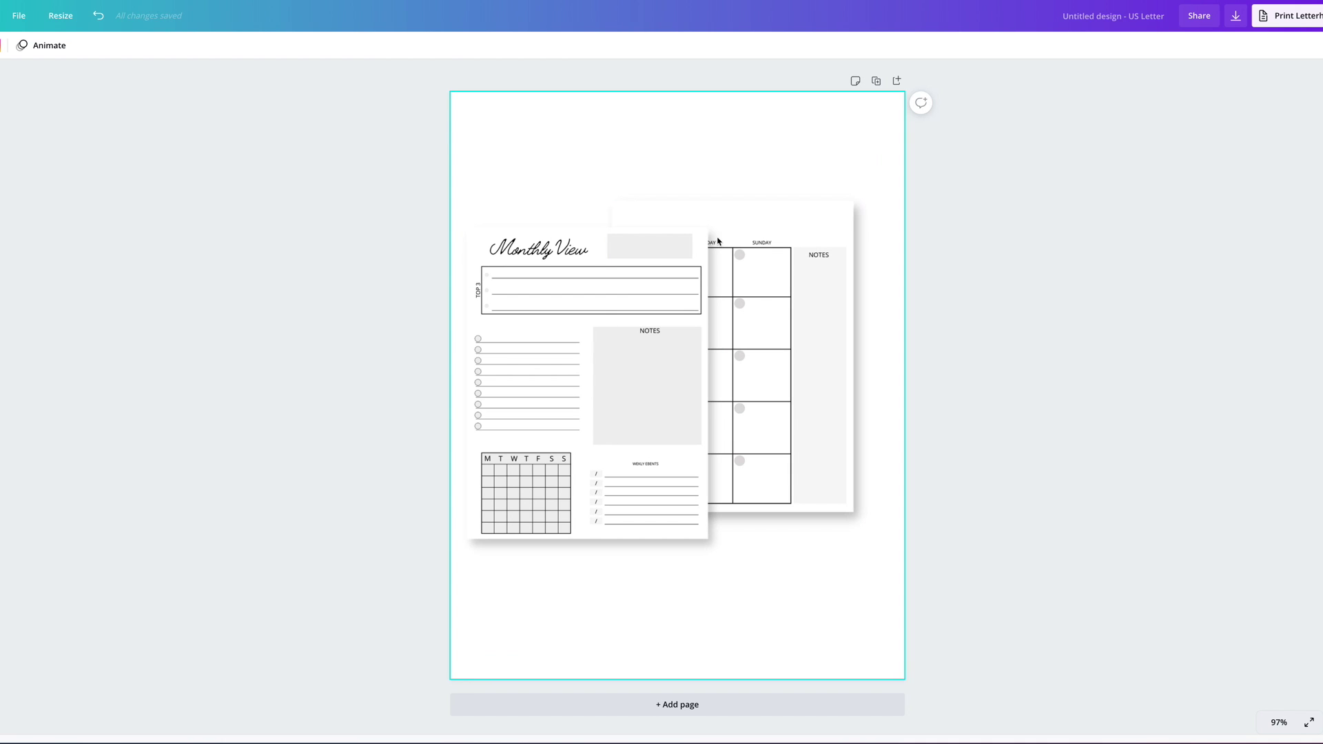
{"action": "left_click", "coordinate": [515, 146]}
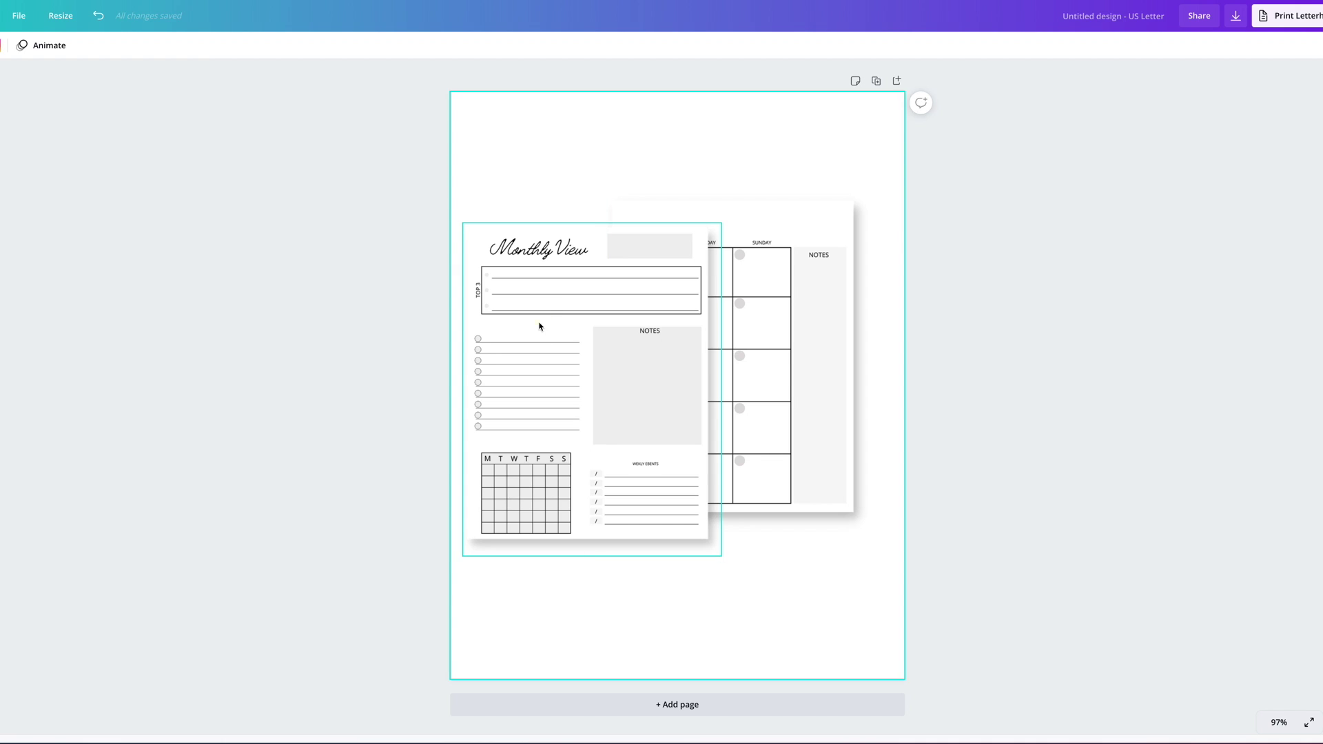
{"action": "mouse_move", "coordinate": [541, 329]}
{"action": "left_mouse_down"}
{"action": "mouse_move", "coordinate": [572, 407]}
{"action": "mouse_move", "coordinate": [552, 338]}
{"action": "left_mouse_up"}
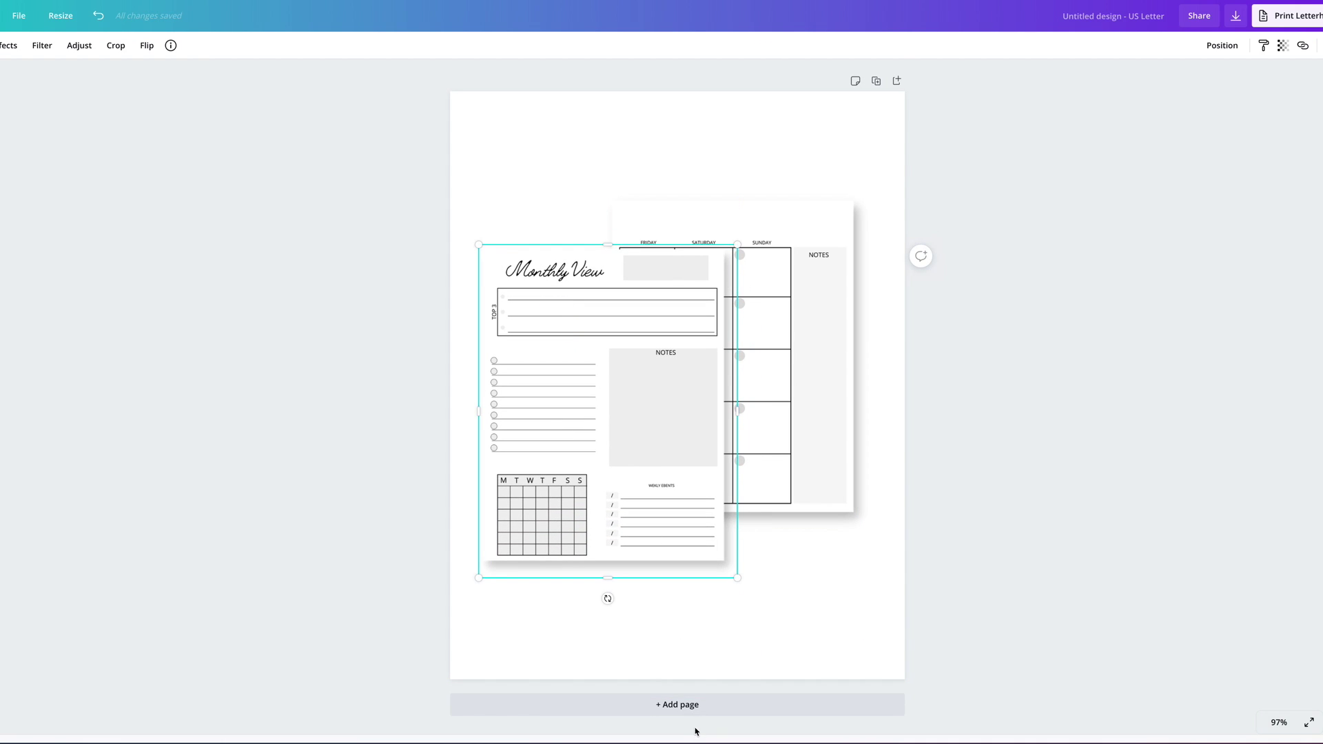
{"action": "left_click", "coordinate": [676, 701]}
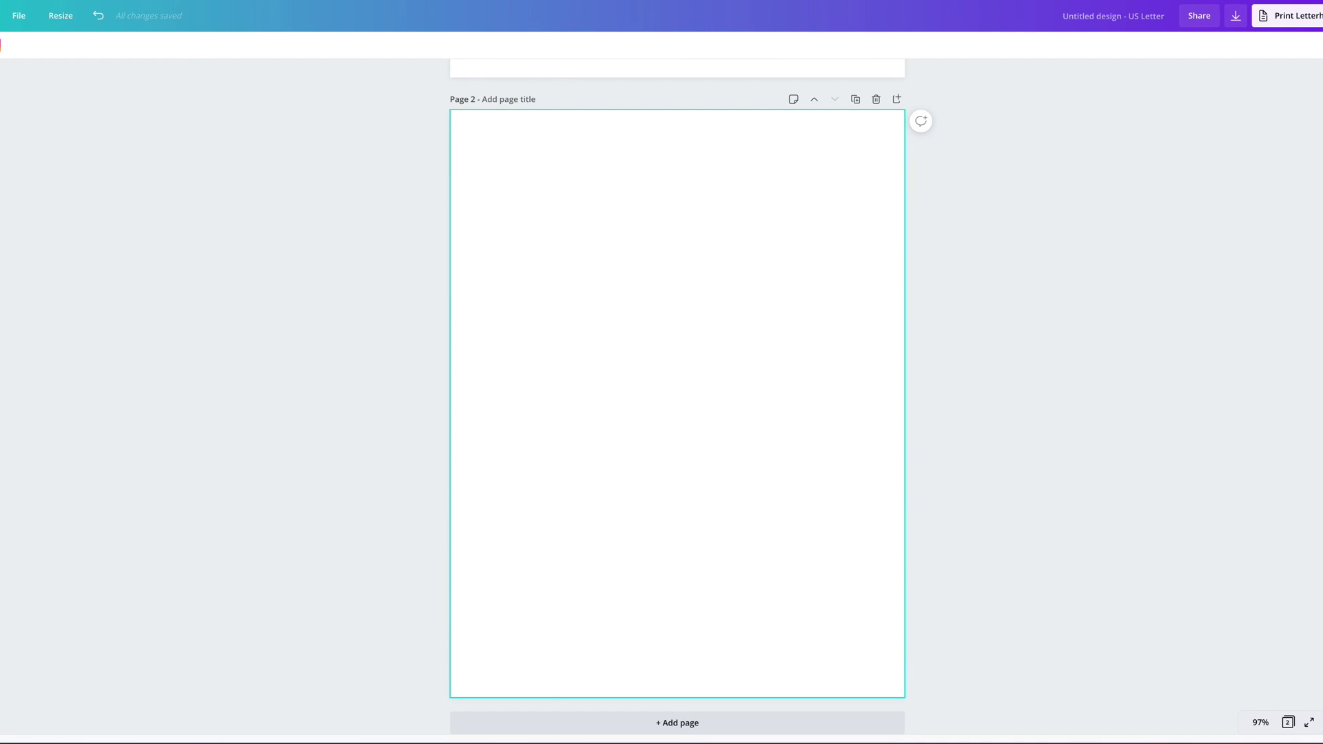
Step: Add a square shape from Elements and place it near page 2's top-left corner
{"action": "left_click", "coordinate": [2, 388]}
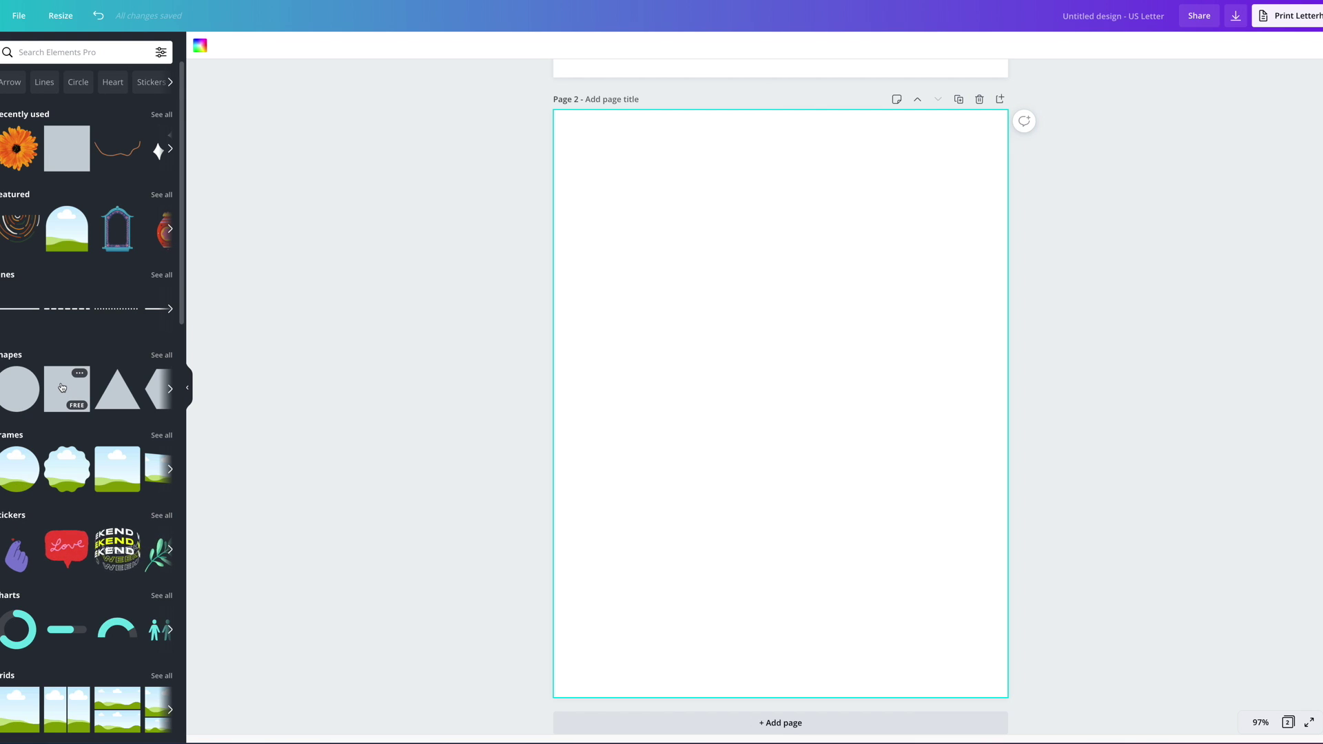
{"action": "left_click", "coordinate": [61, 387]}
{"action": "left_click", "coordinate": [759, 376]}
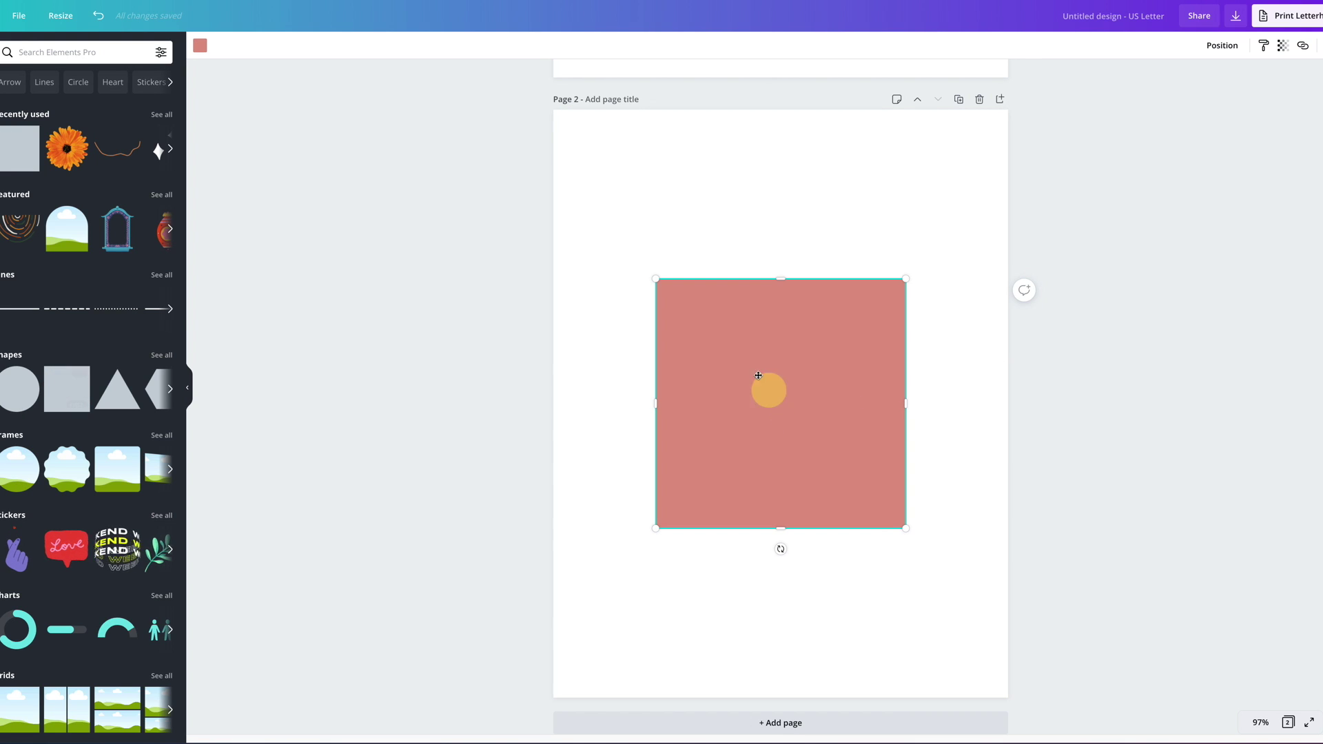
{"action": "left_click_drag", "start_coordinate": [758, 375], "coordinate": [730, 296]}
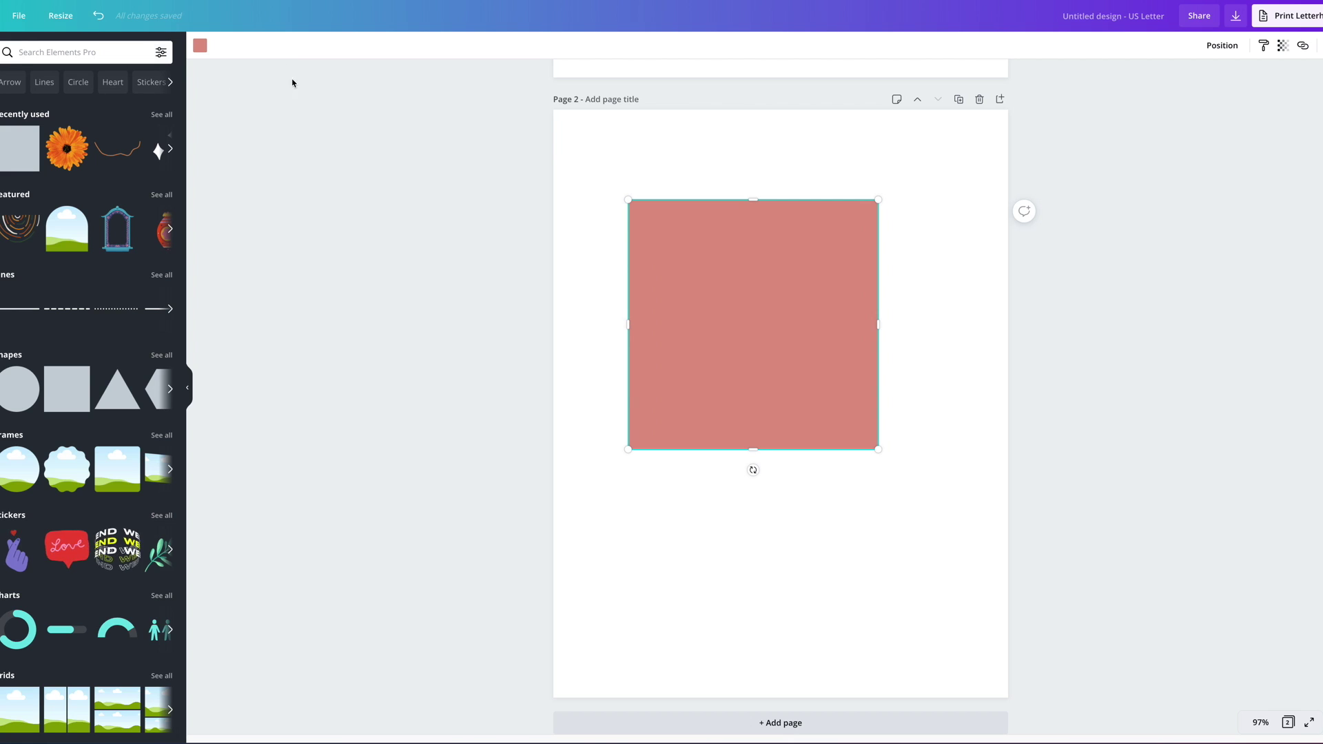
{"action": "left_click_drag", "start_coordinate": [729, 350], "coordinate": [682, 289]}
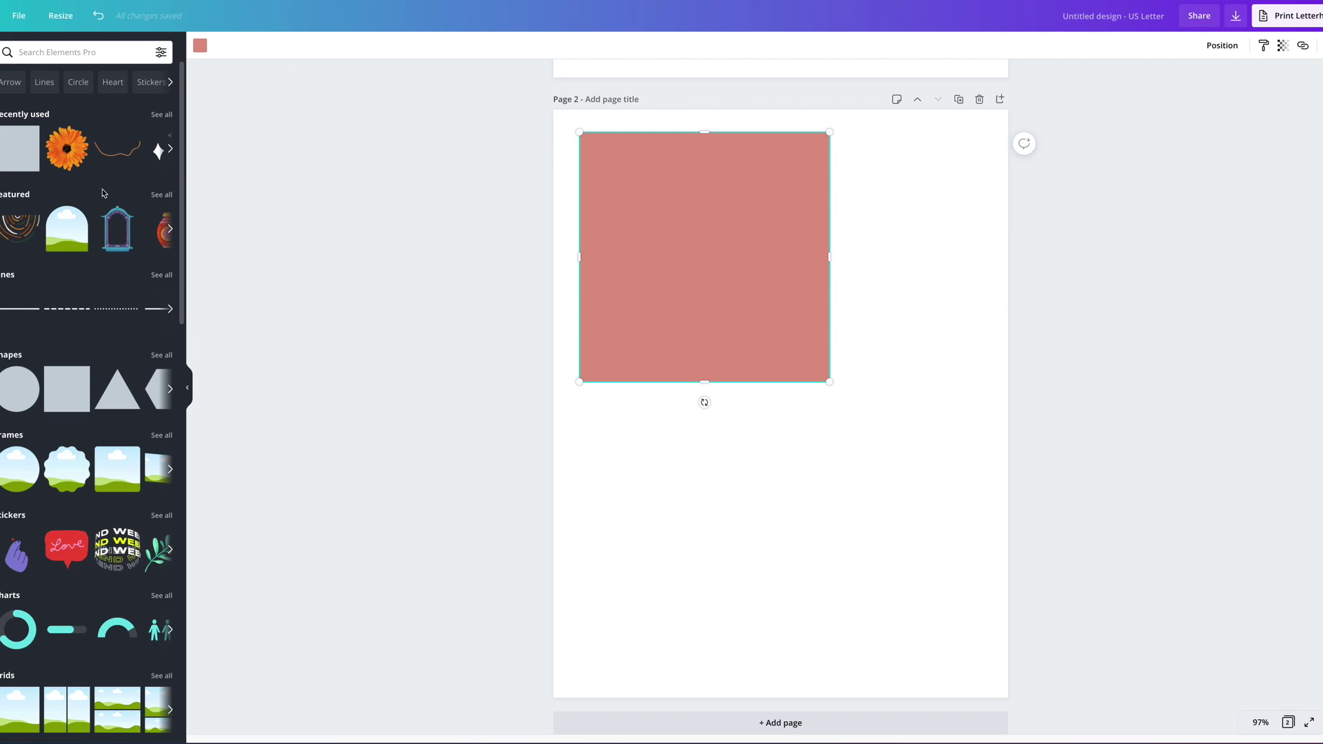
Step: Add the blue-haired girl illustration from Featured graphics and place it below the pink square
{"action": "left_click", "coordinate": [161, 194]}
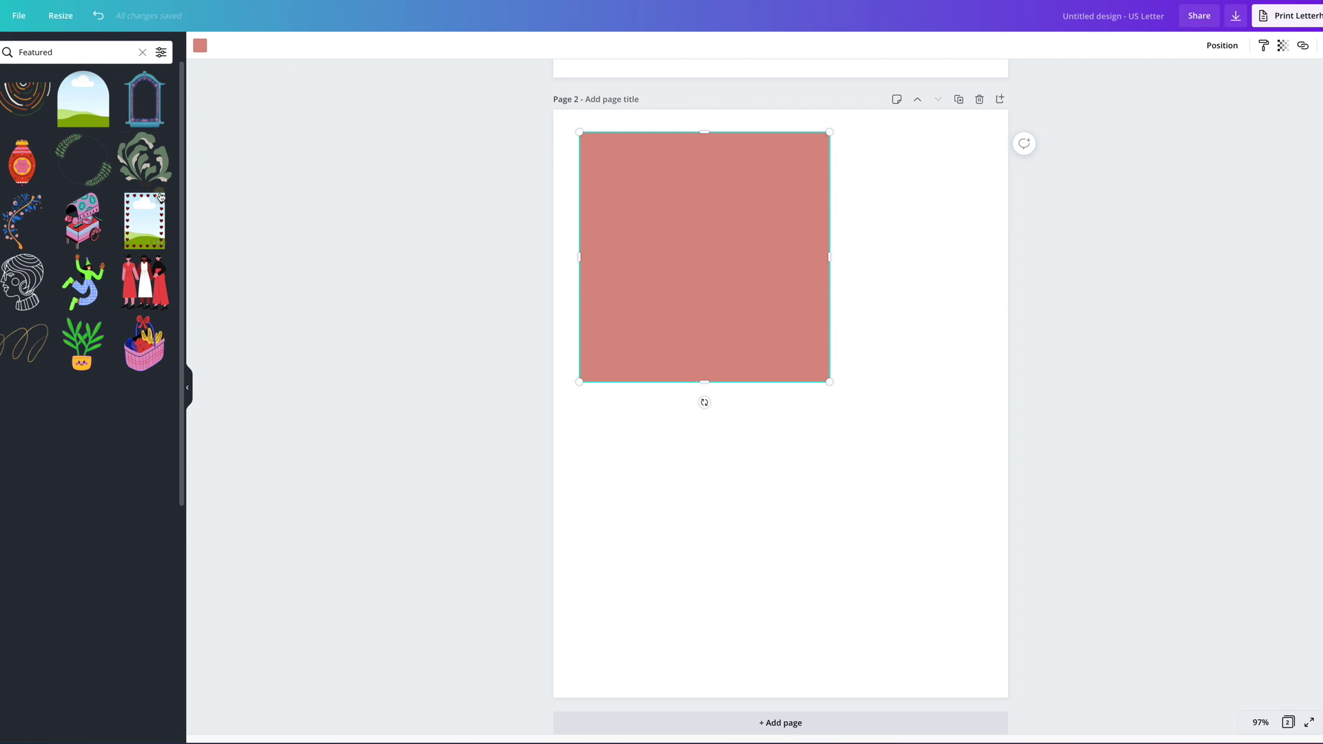
{"action": "scroll", "coordinate": [83, 441], "scroll_direction": "down", "scroll_amount": 4}
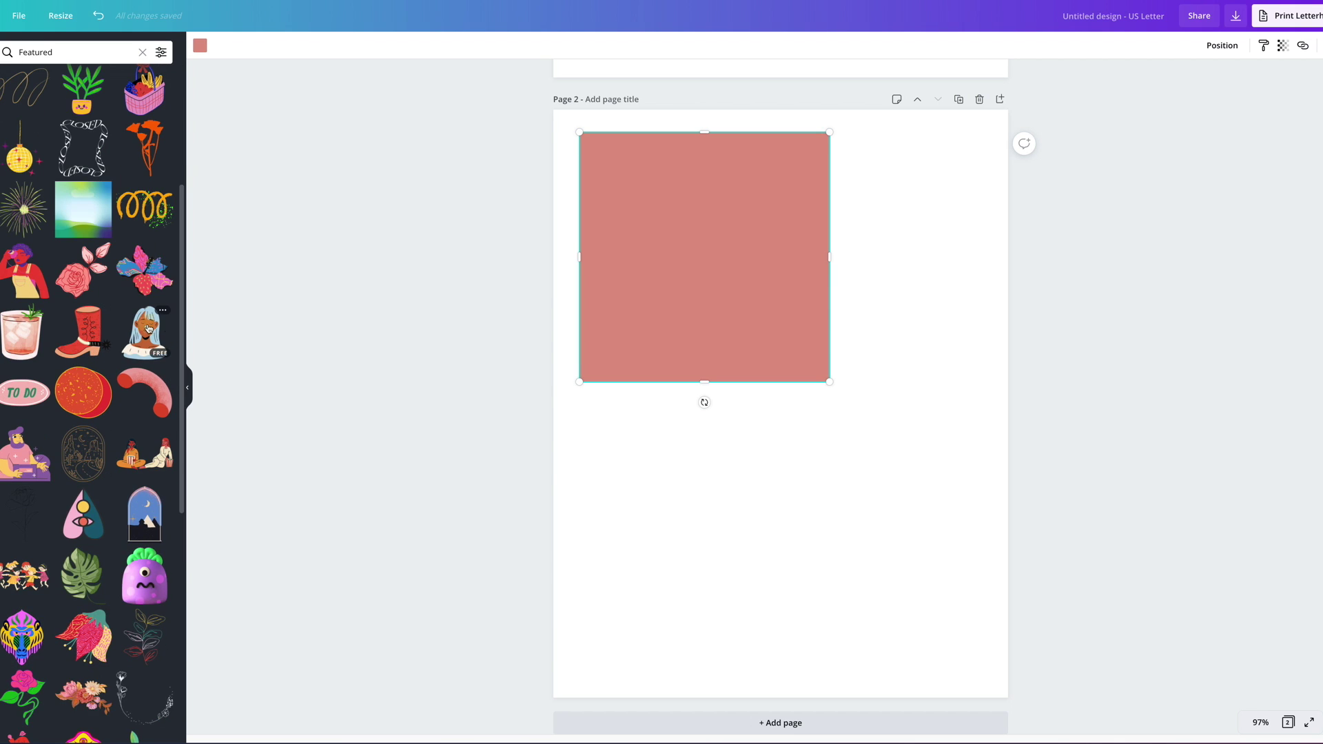
{"action": "left_click", "coordinate": [149, 328]}
{"action": "left_click_drag", "start_coordinate": [800, 443], "coordinate": [779, 581]}
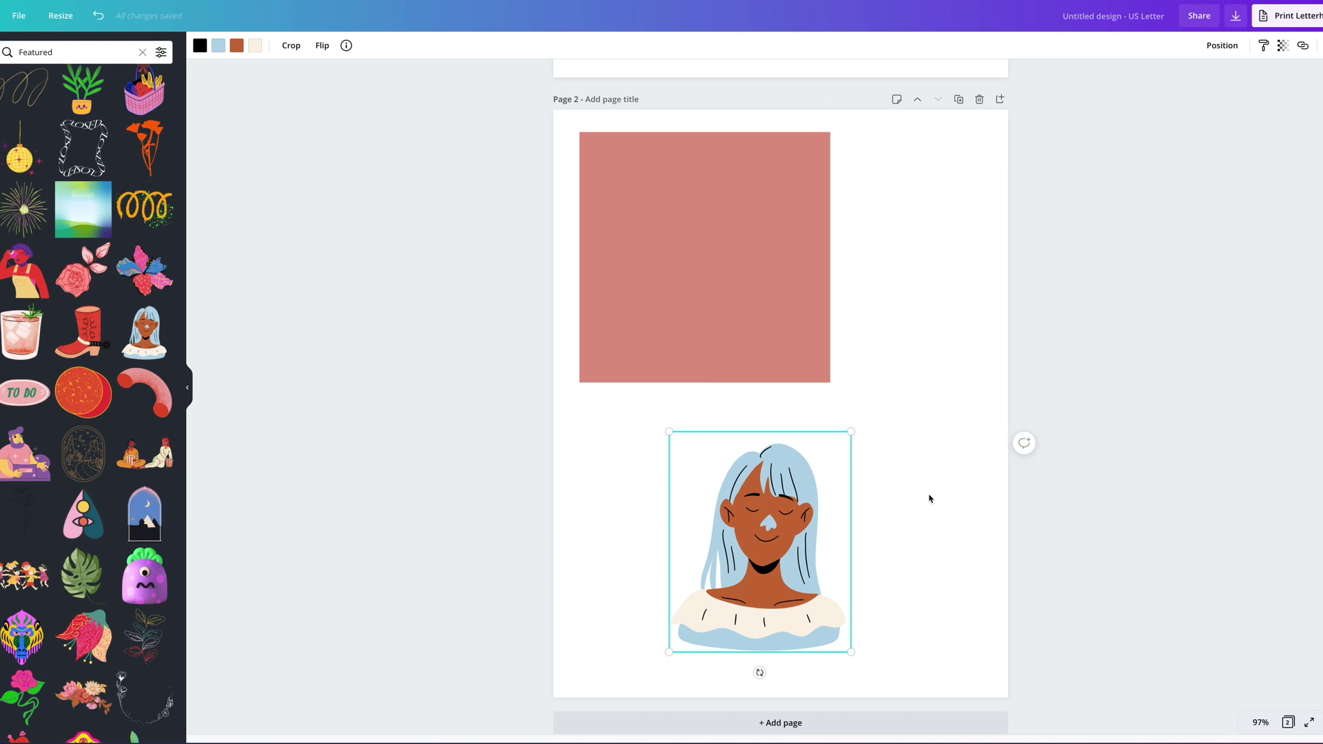
{"action": "left_click", "coordinate": [928, 384]}
{"action": "scroll", "coordinate": [929, 387], "scroll_direction": "up", "scroll_amount": 9}
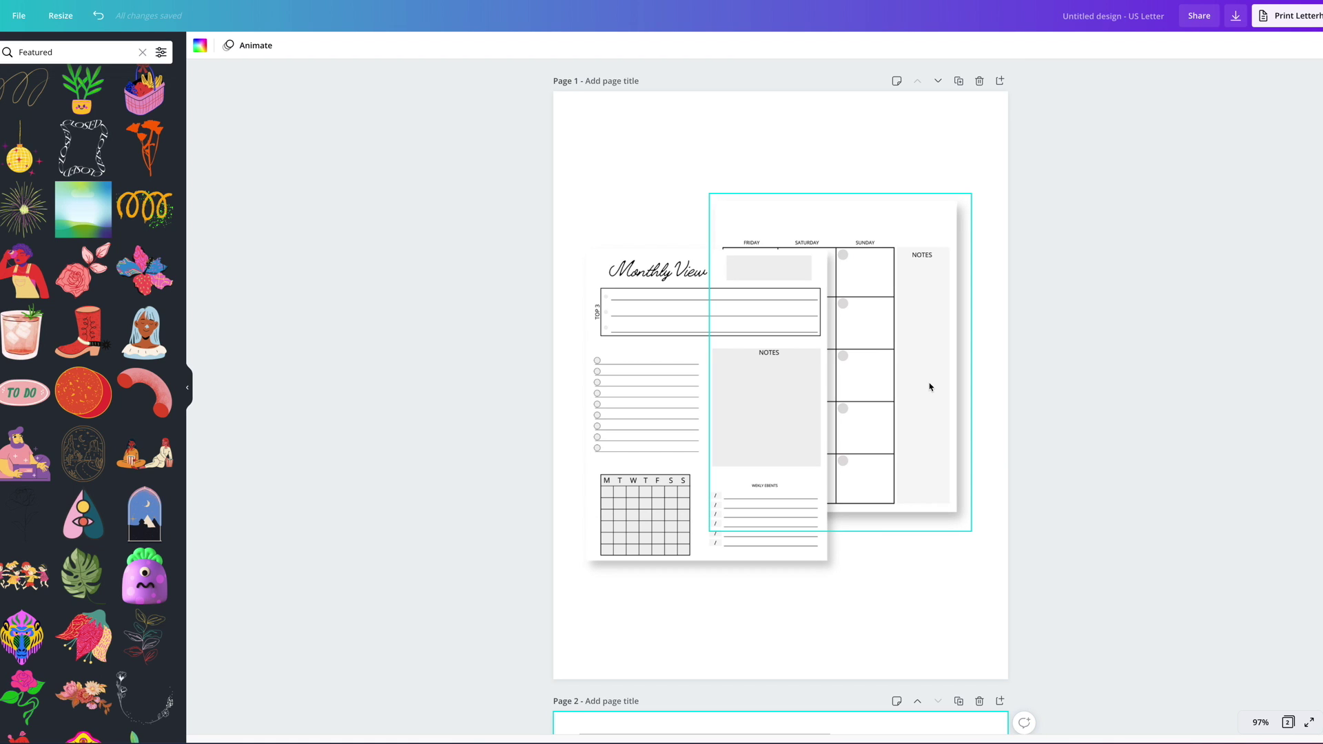
{"action": "scroll", "coordinate": [930, 387], "scroll_direction": "down", "scroll_amount": 9}
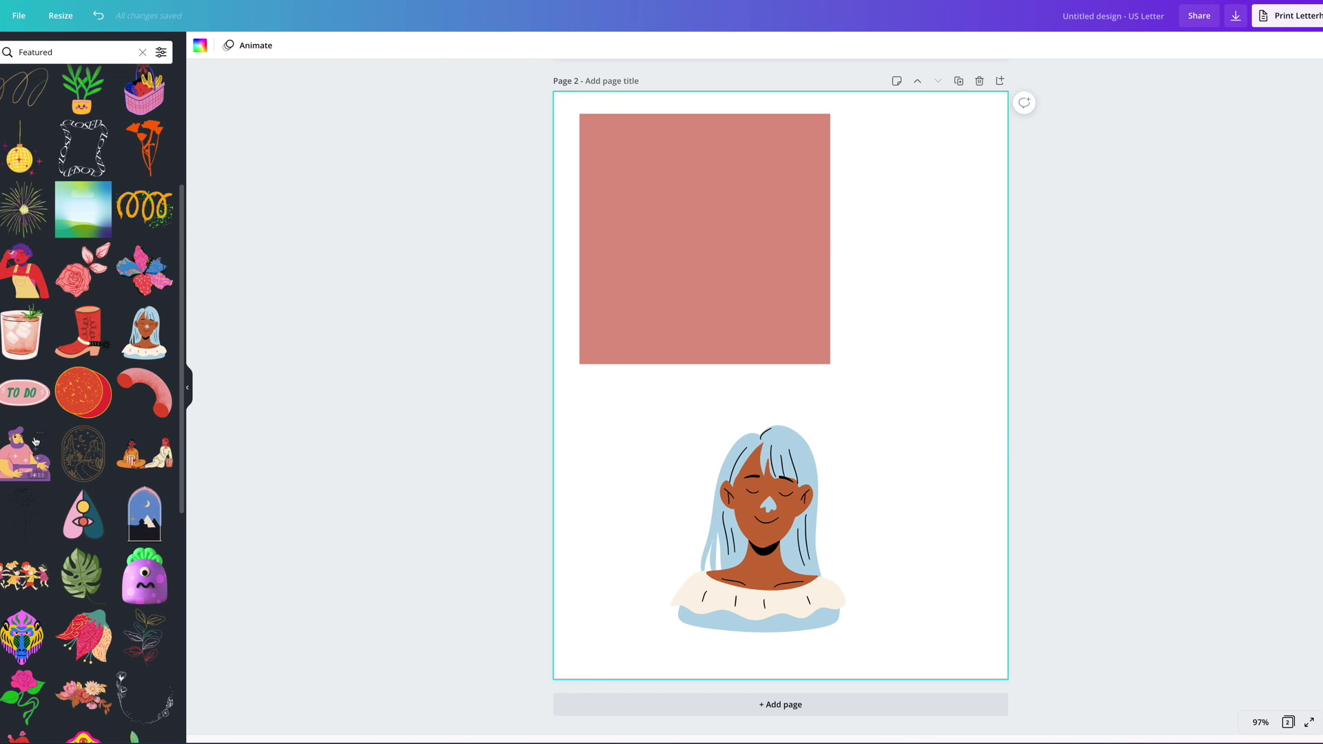
{"action": "left_click", "coordinate": [747, 262]}
{"action": "left_click", "coordinate": [909, 372]}
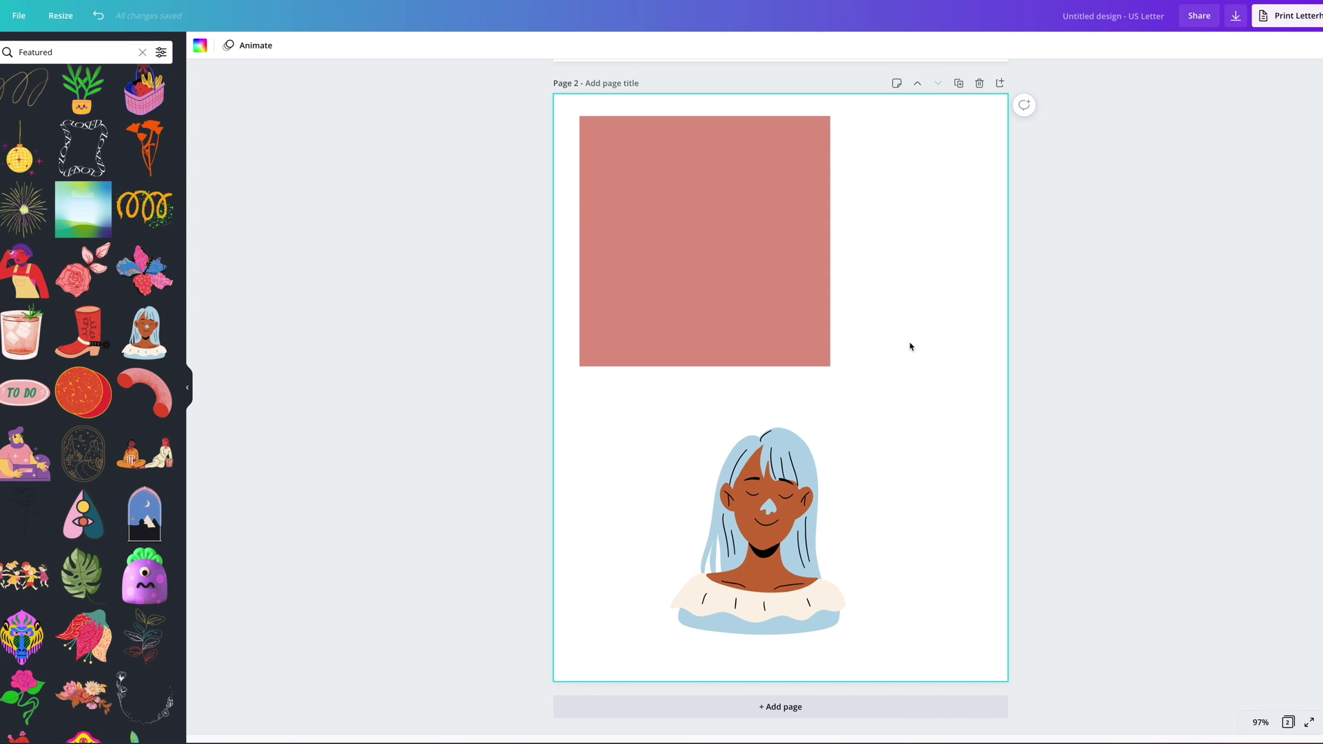
{"action": "scroll", "coordinate": [910, 345], "scroll_direction": "up", "scroll_amount": 9}
{"action": "left_click", "coordinate": [634, 181]}
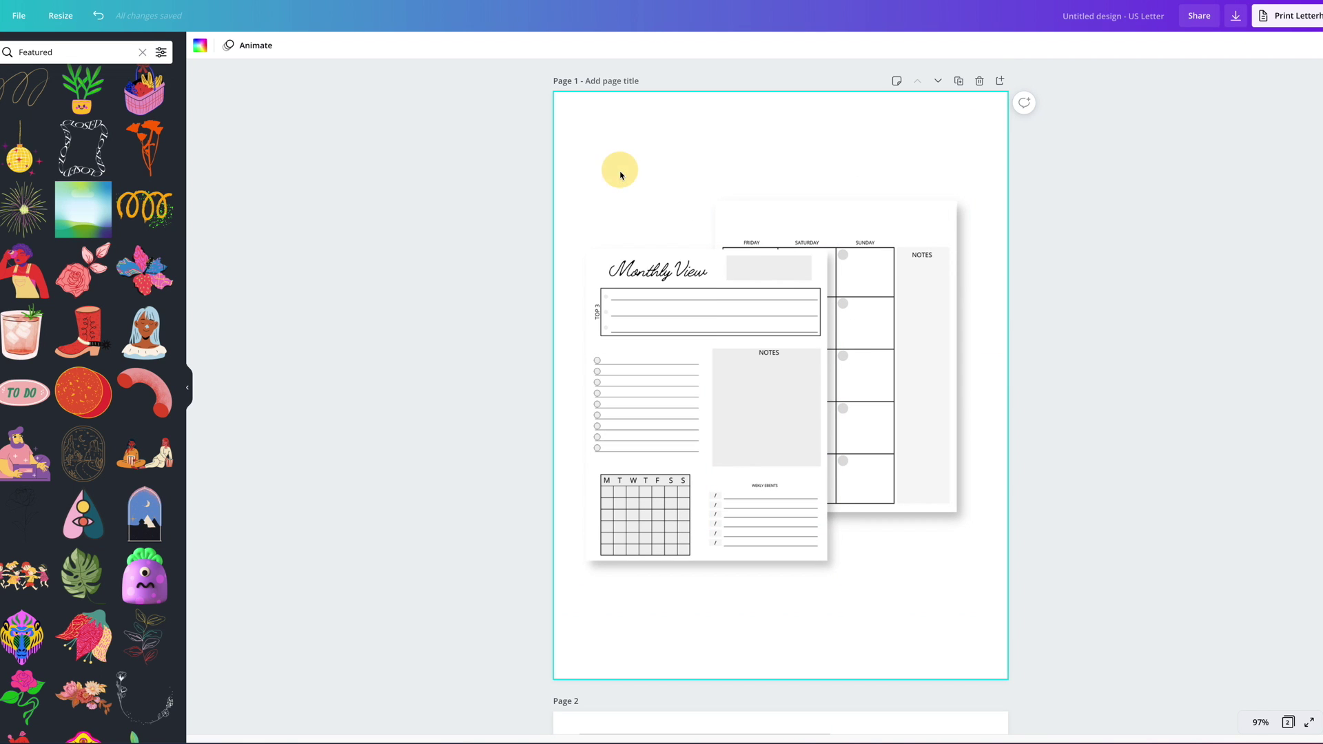